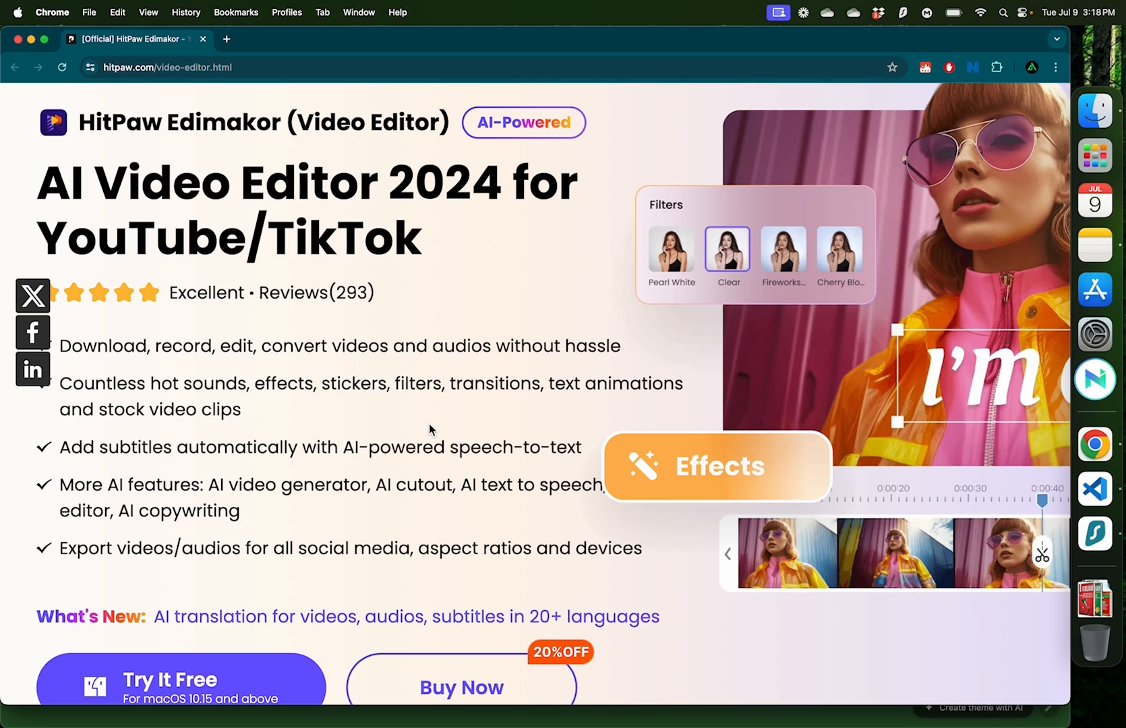
Step: Examine the AI feature list and the web address of the HitPaw Edimakor product page
scroll(430, 429, "down", 5)
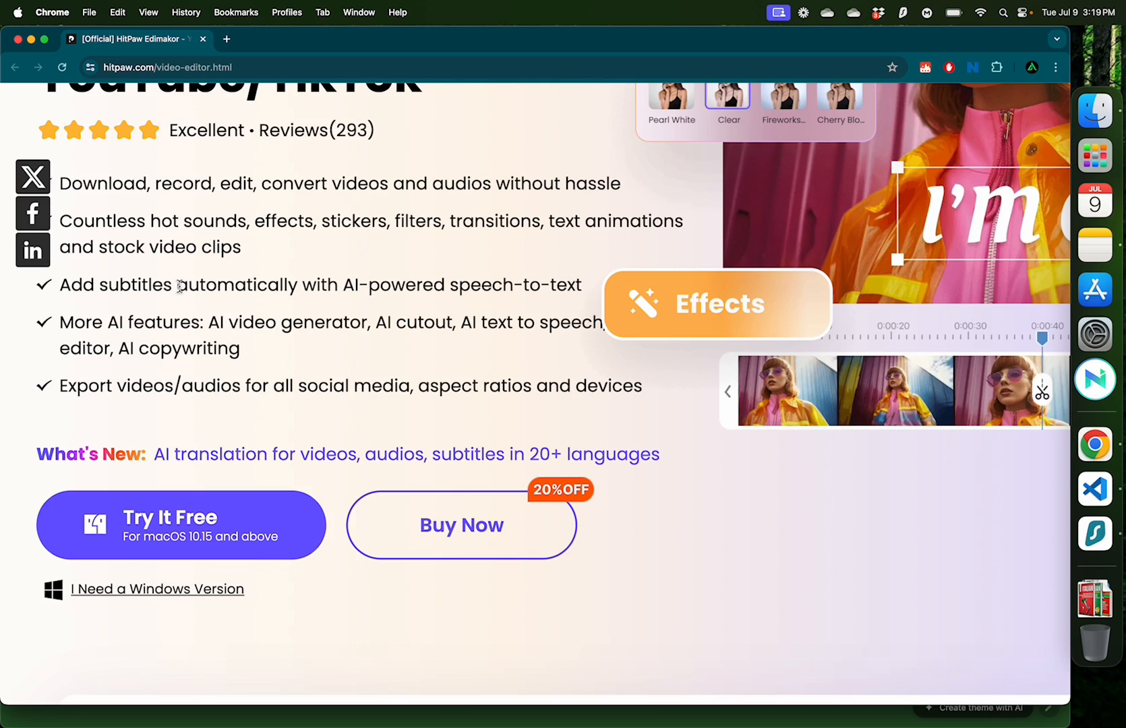
left_click_drag(202, 323, 364, 324)
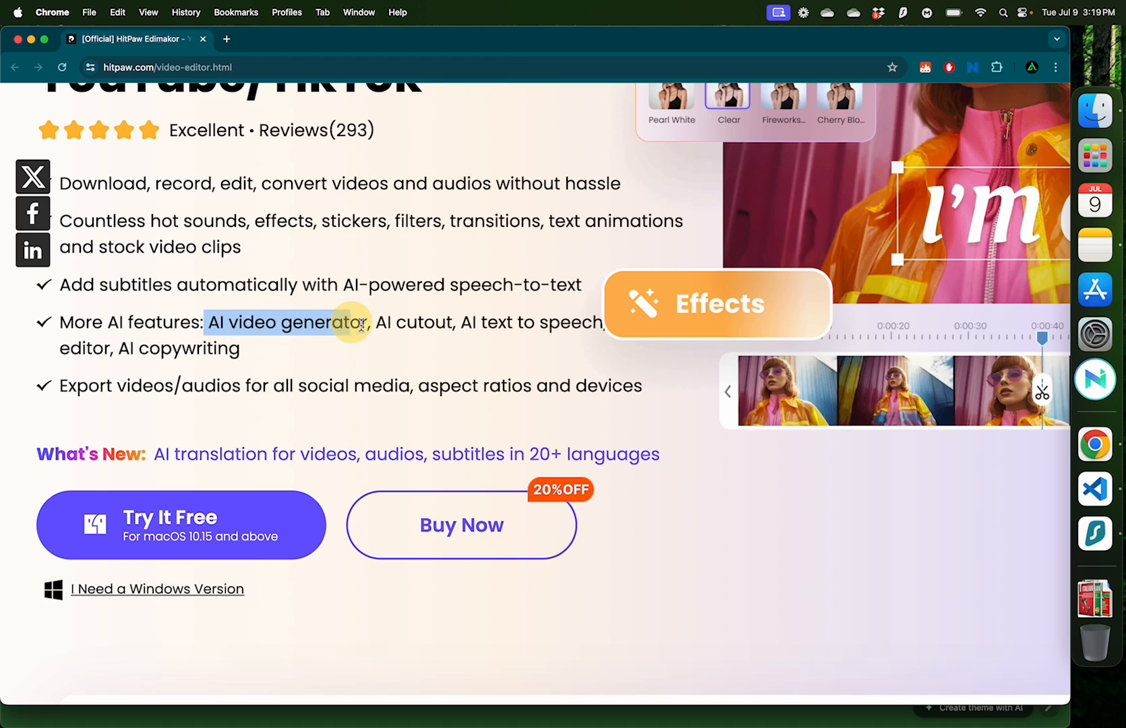
double_click(401, 323)
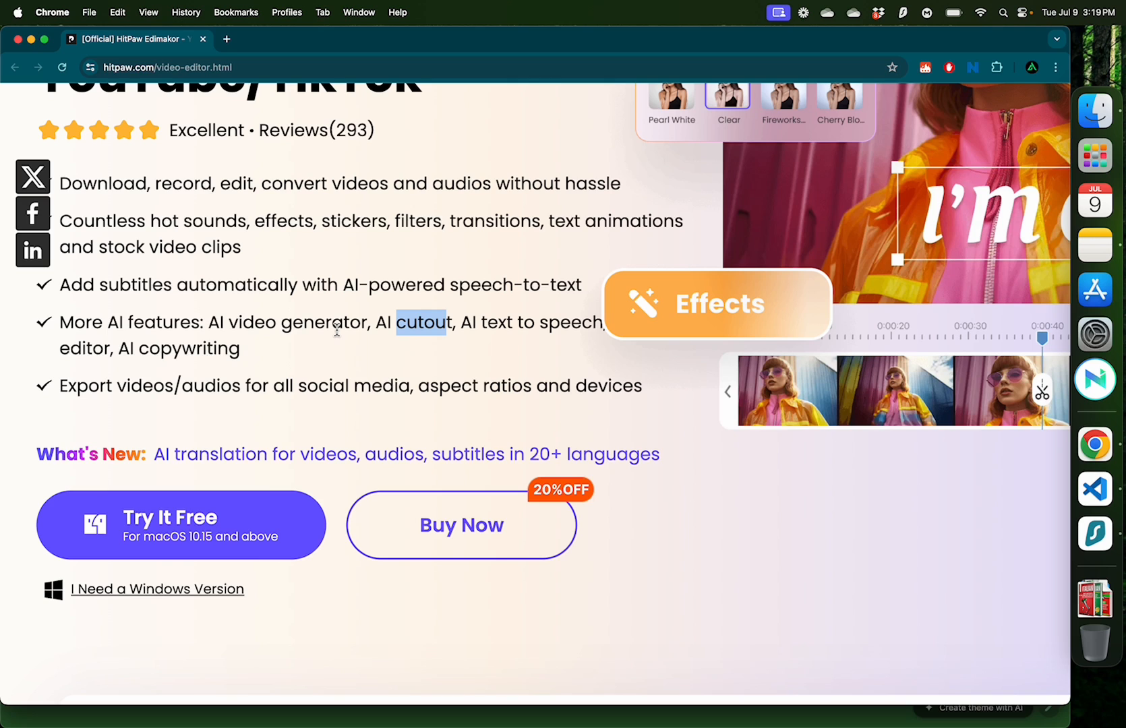
left_click(106, 67)
left_click_drag(105, 67, 251, 64)
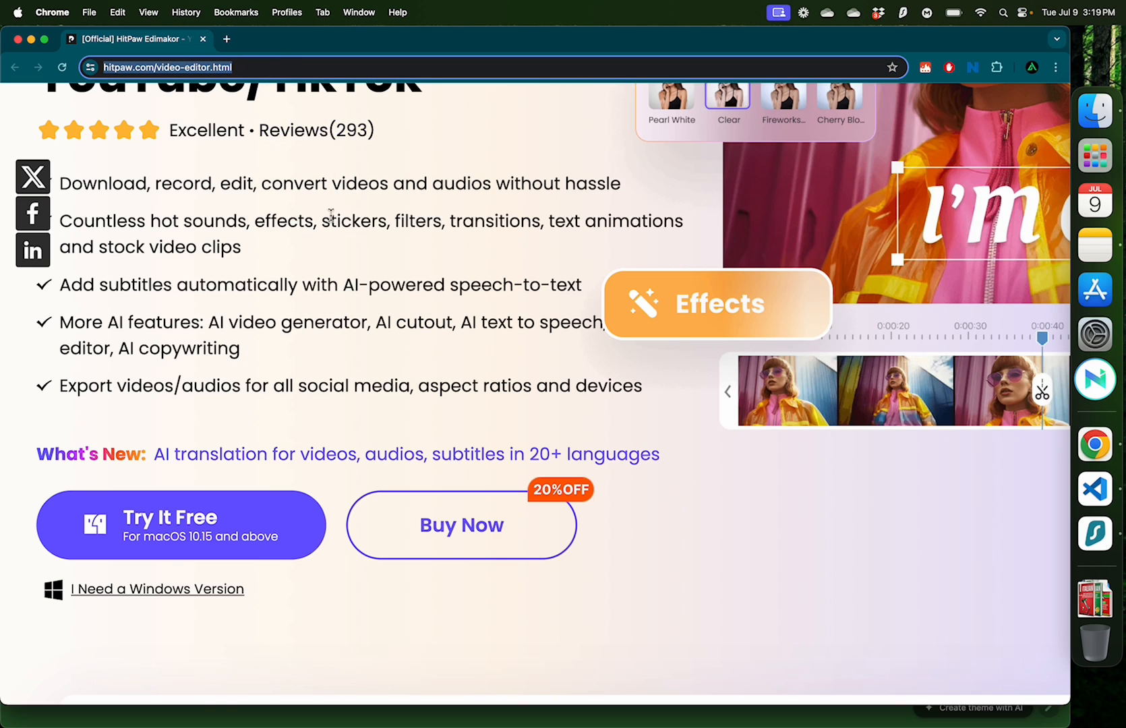
Step: Check the Windows version option for HitPaw Edimakor and start the free trial download
scroll(308, 320, "down", 3)
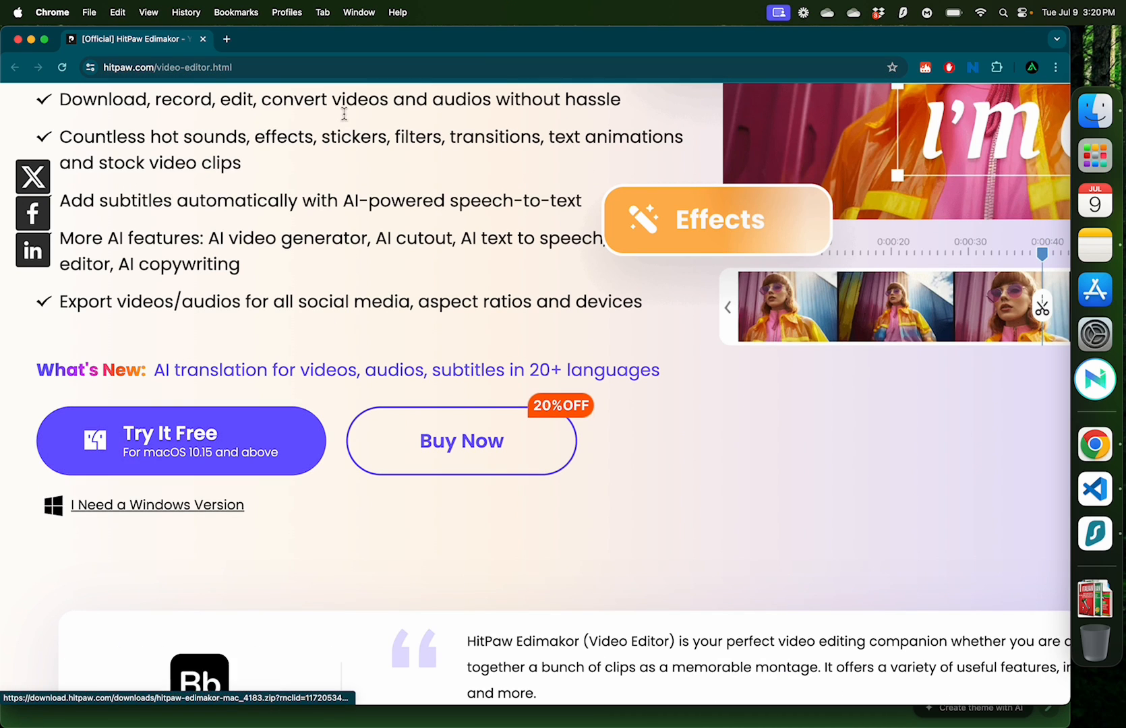
left_click(162, 515)
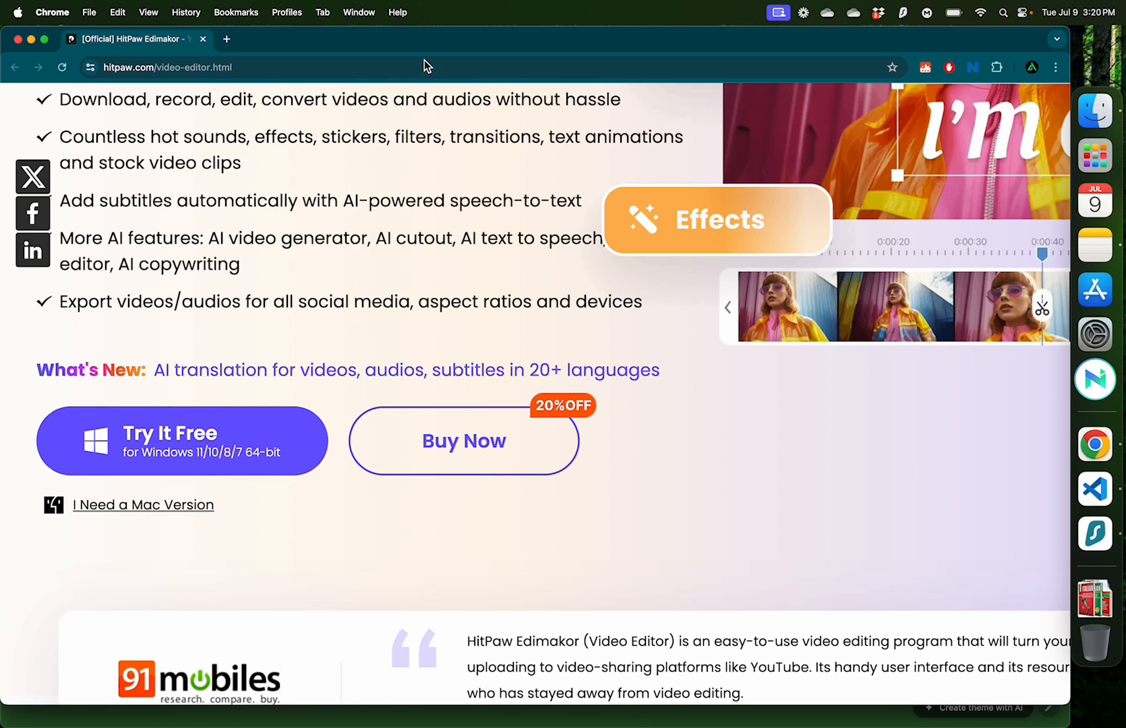
left_click(192, 443)
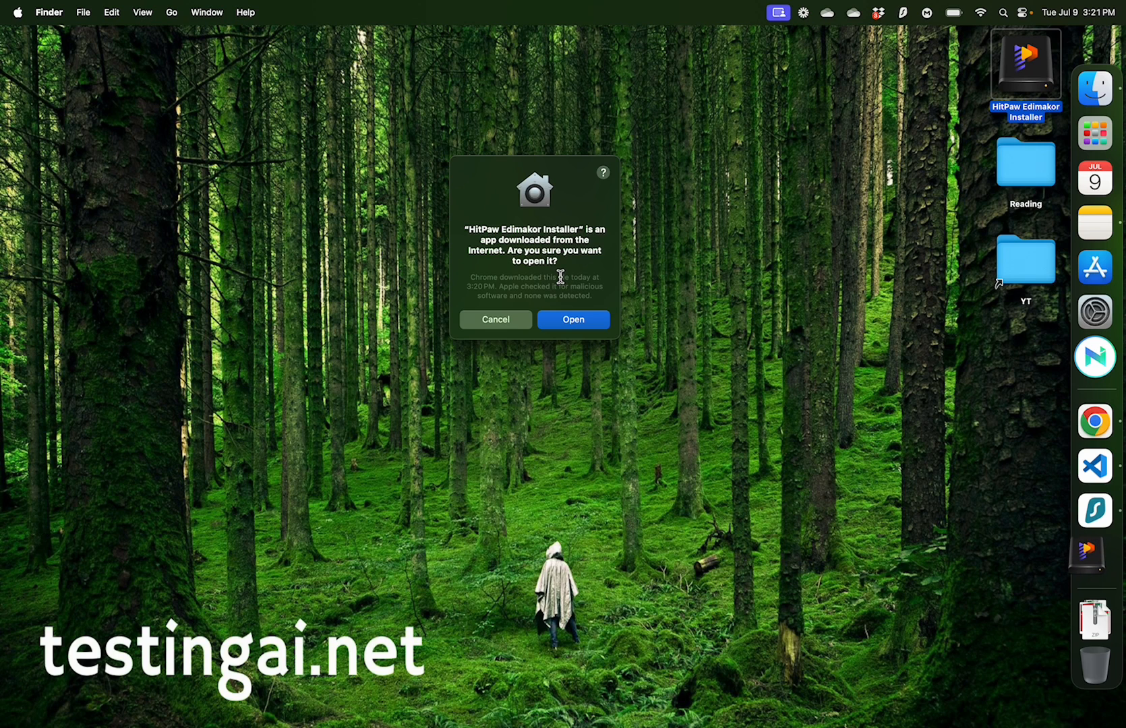
Step: Allow the downloaded HitPaw Edimakor Installer to open, install the program and launch it
left_click(585, 320)
left_click(558, 422)
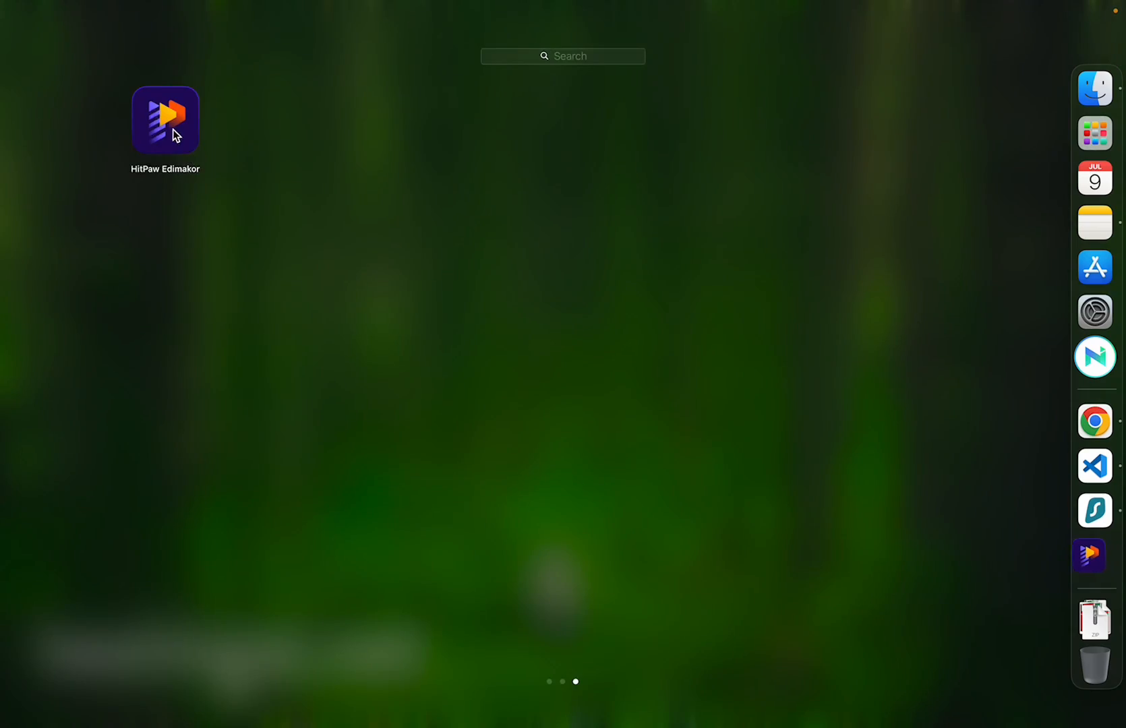
left_click(173, 129)
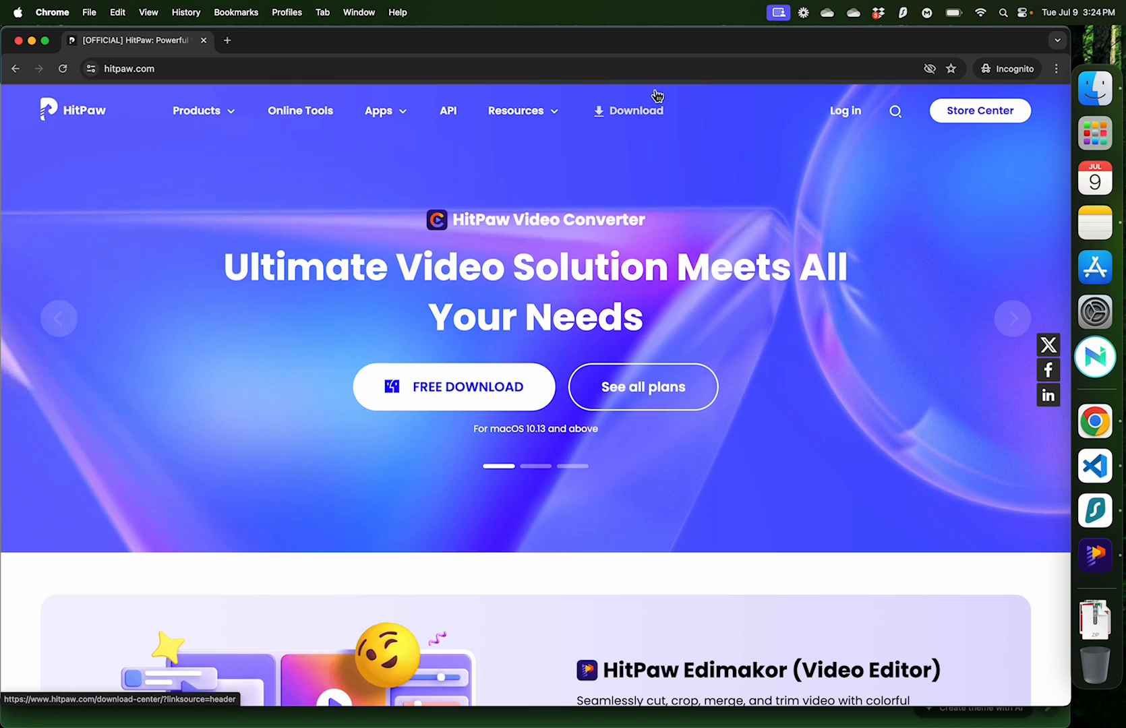
Step: Open the login on the HitPaw website in Chrome, and switch to HitPaw Edimakor to open the AI Video Generator
left_click(851, 112)
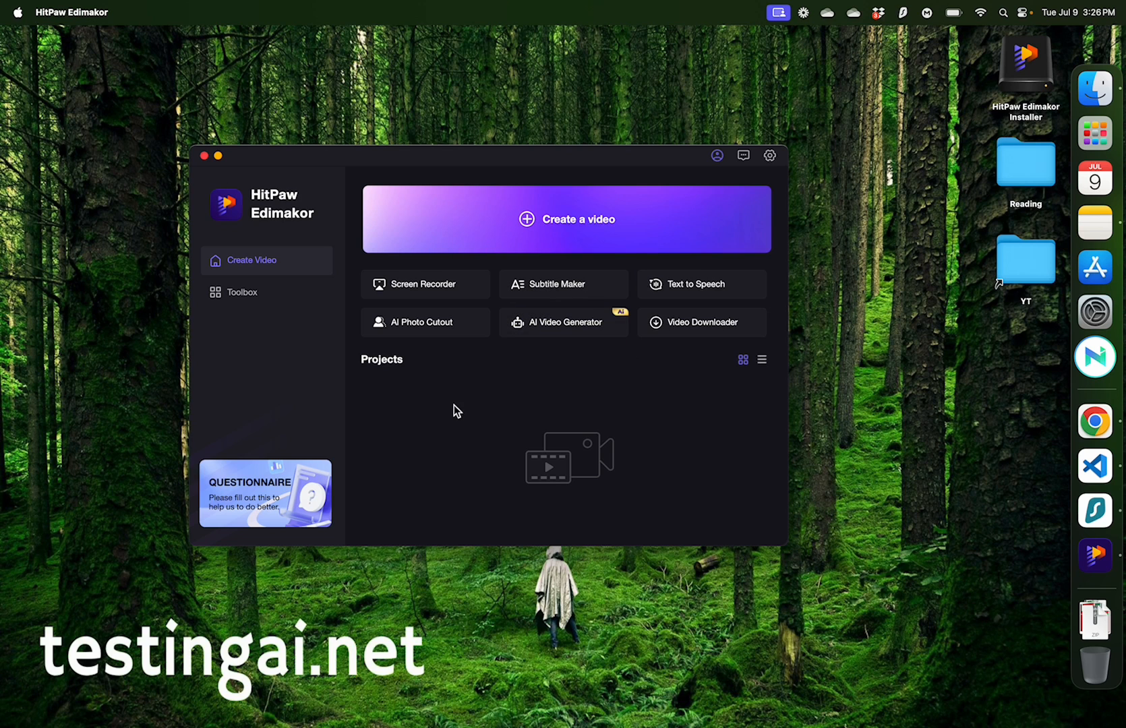
left_click(560, 322)
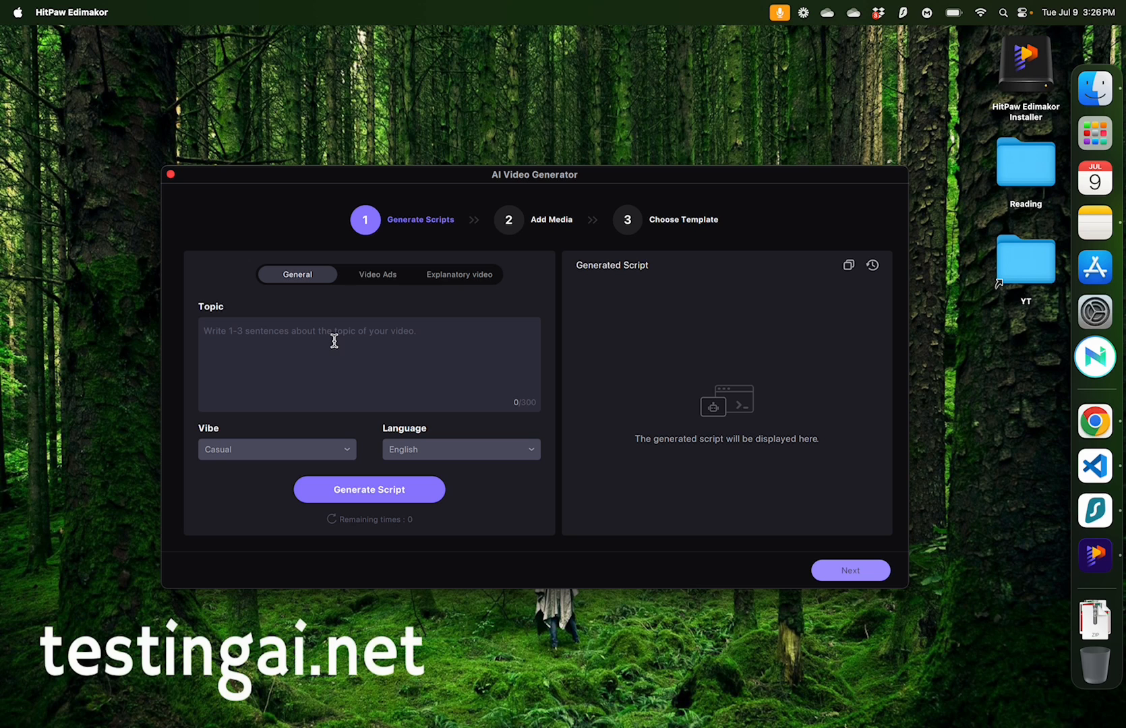
Step: Examine the Video Ads and Explanatory video script types, including the available vibe and language choices
left_click(380, 280)
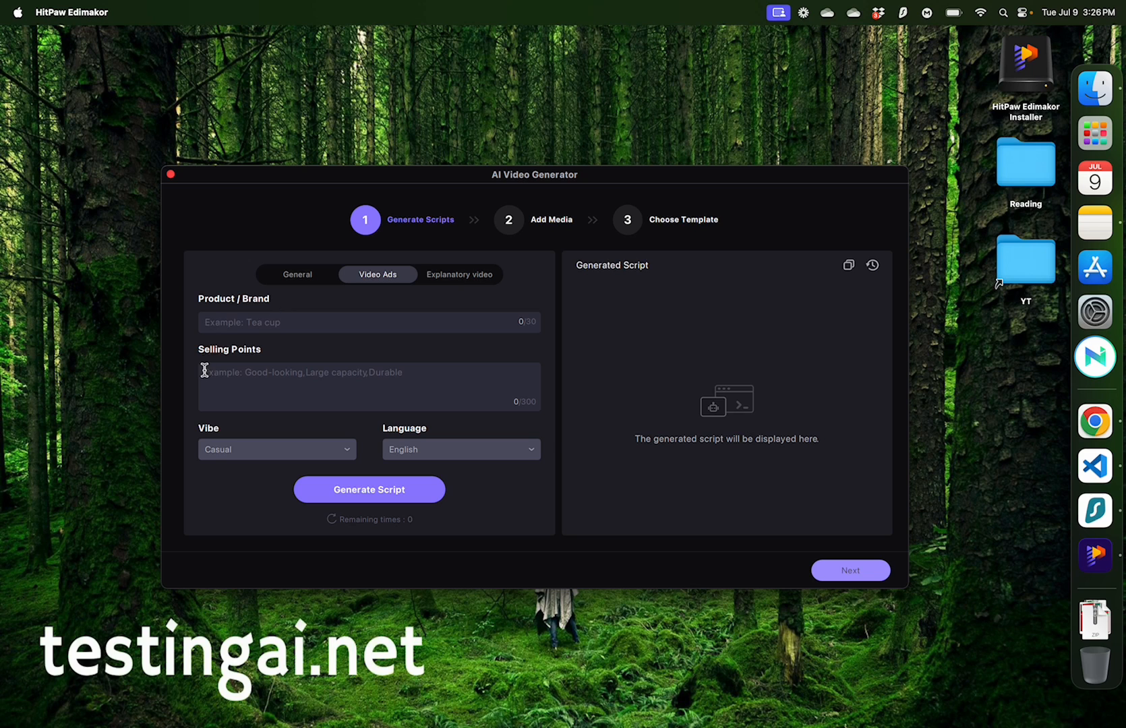
left_click(282, 453)
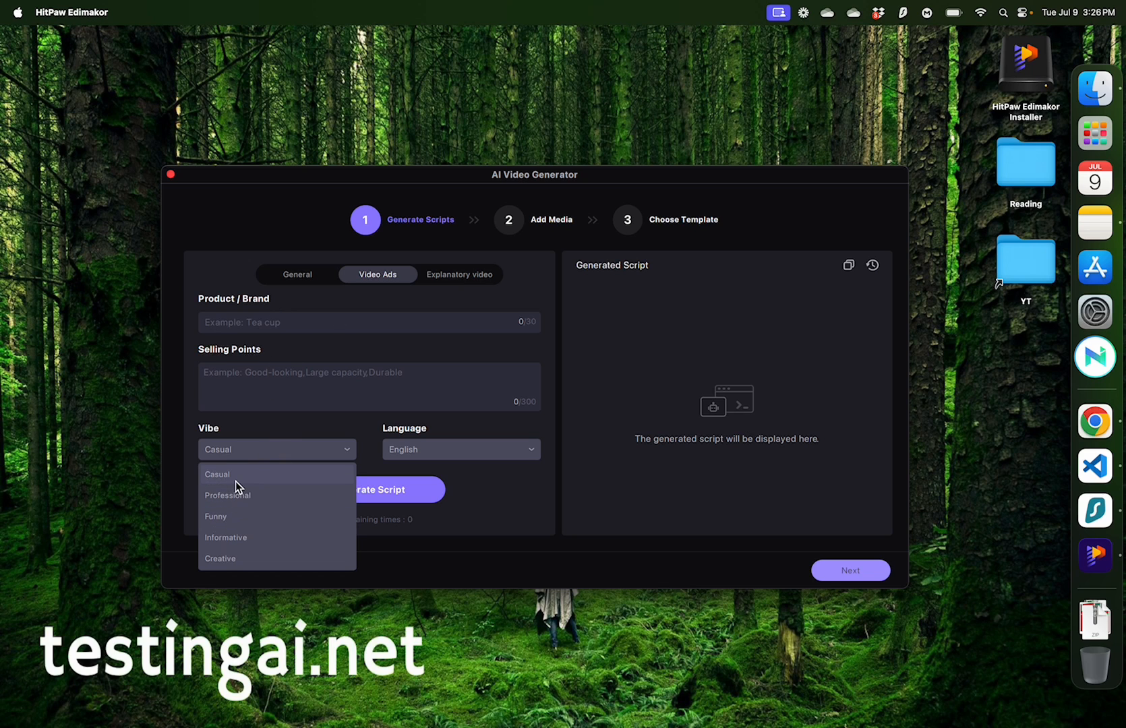
left_click(457, 453)
scroll(478, 355, "down", 3)
scroll(478, 357, "up", 3)
left_click(505, 518)
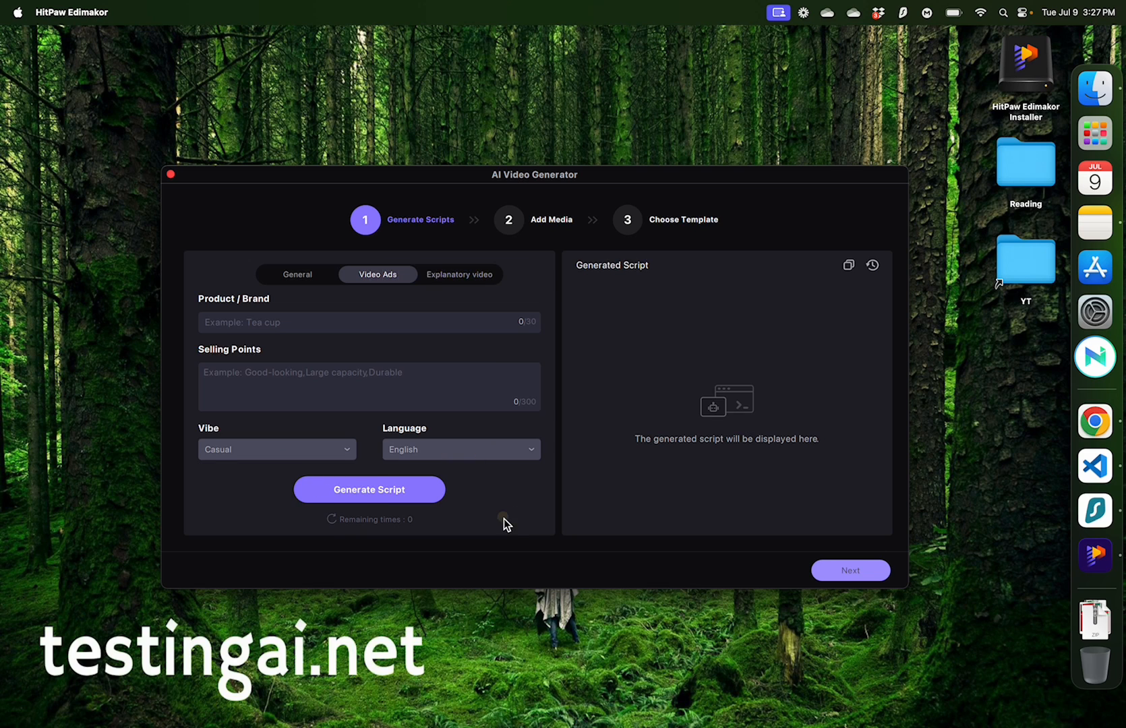
left_click(453, 276)
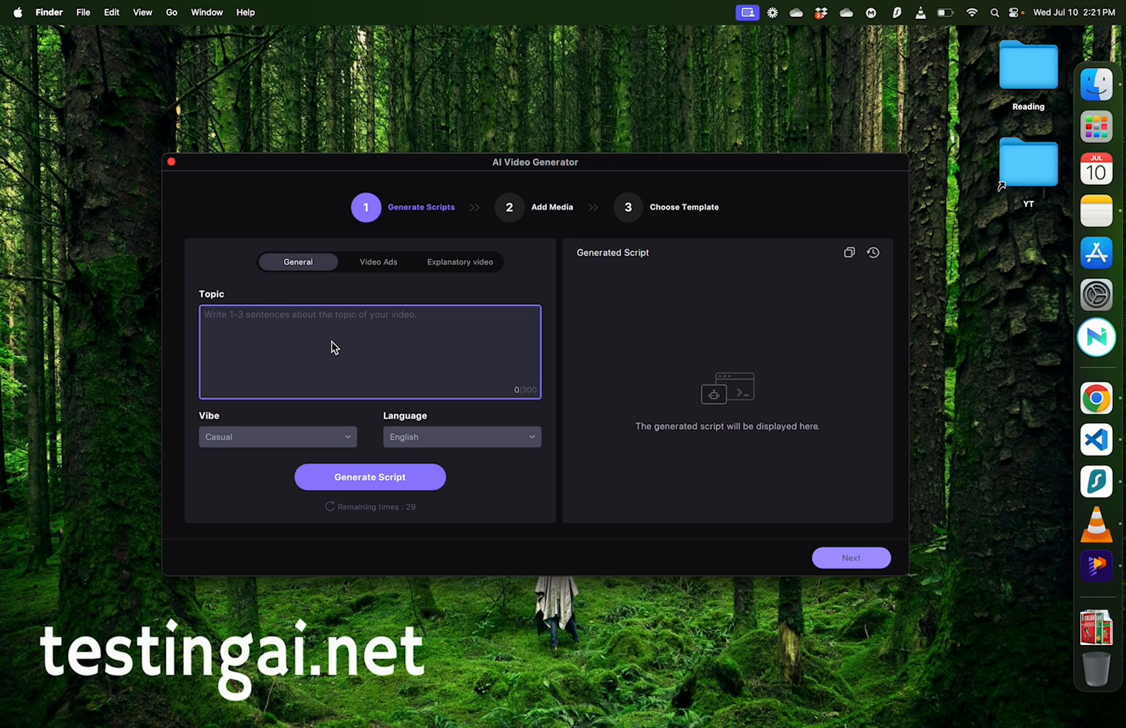
Step: Generate a general script on the topic "A motivational video for beginners workout" with the Creative vibe
type("A motivational v")
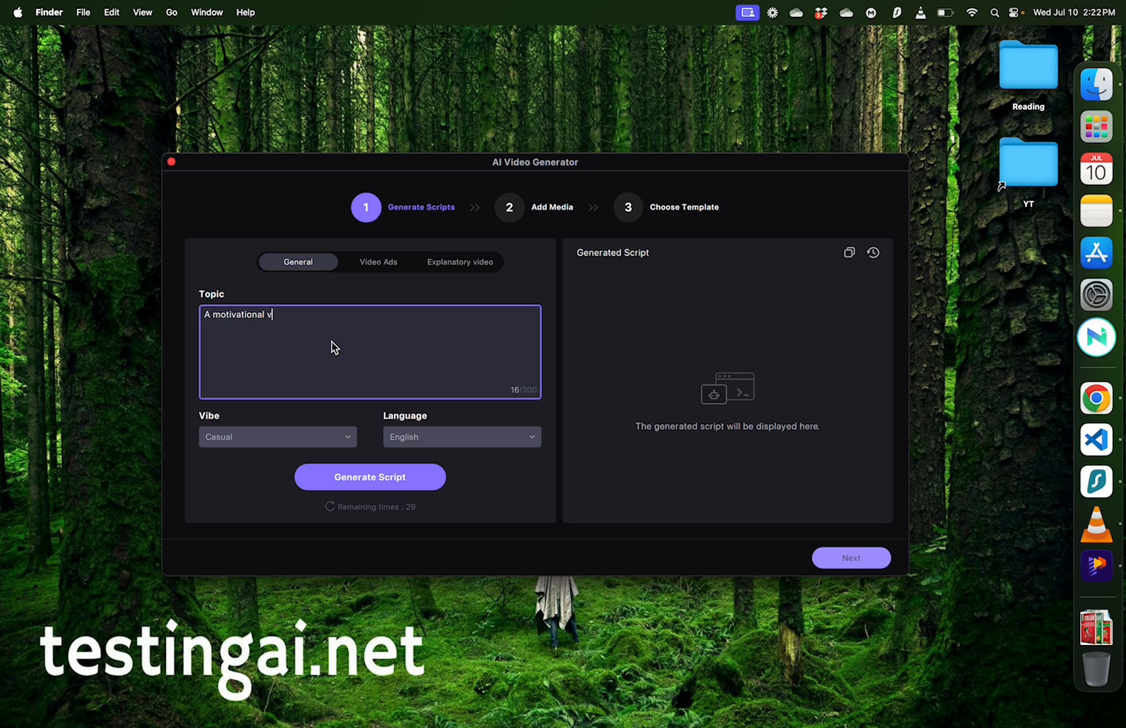
type("ideo for beginners workout")
left_click(292, 437)
left_click(255, 545)
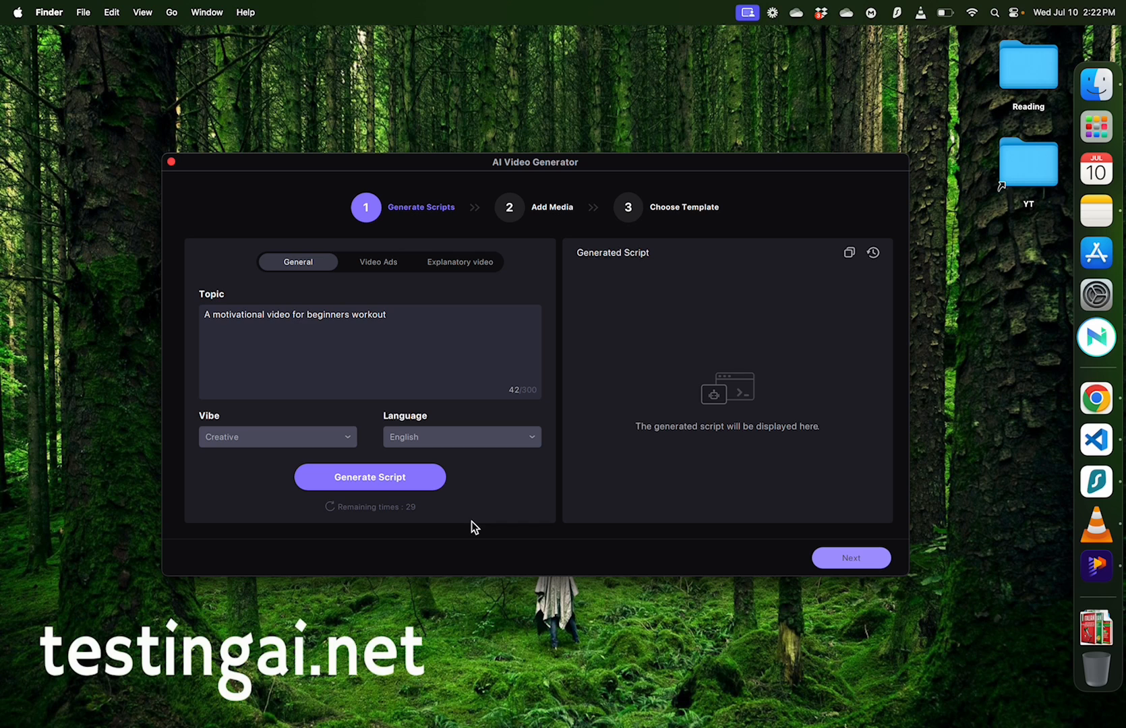
left_click(365, 477)
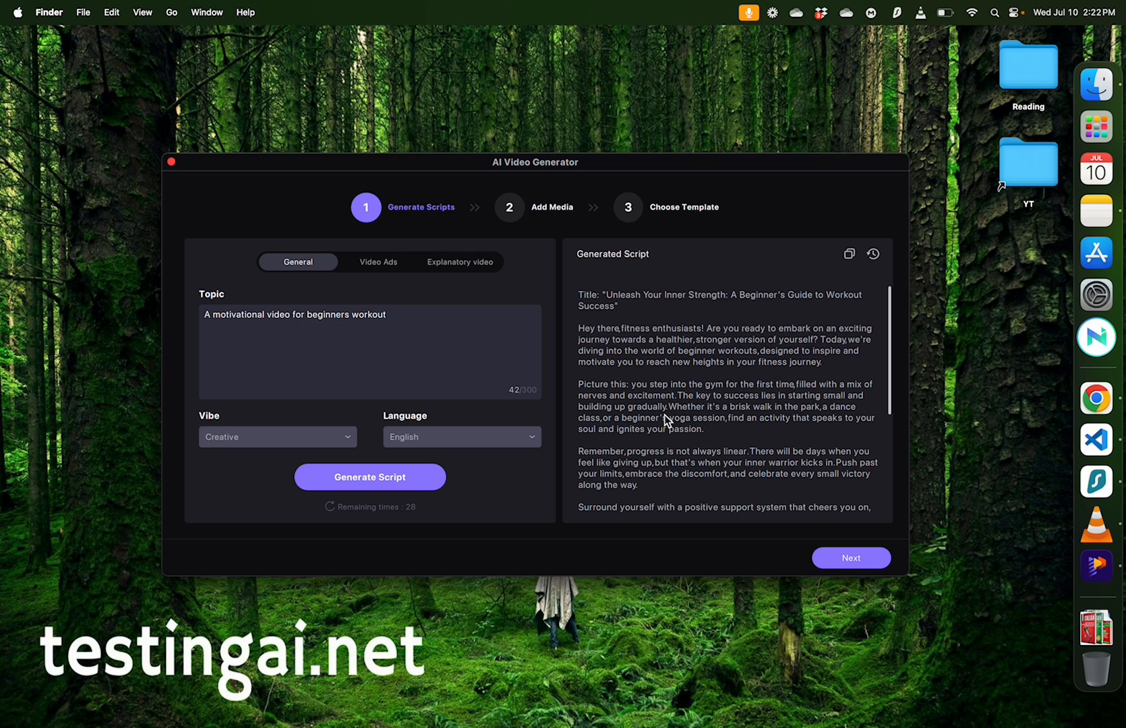
Step: Review the whole generated workout script and proceed to the Add Media stage
scroll(664, 414, "down", 2)
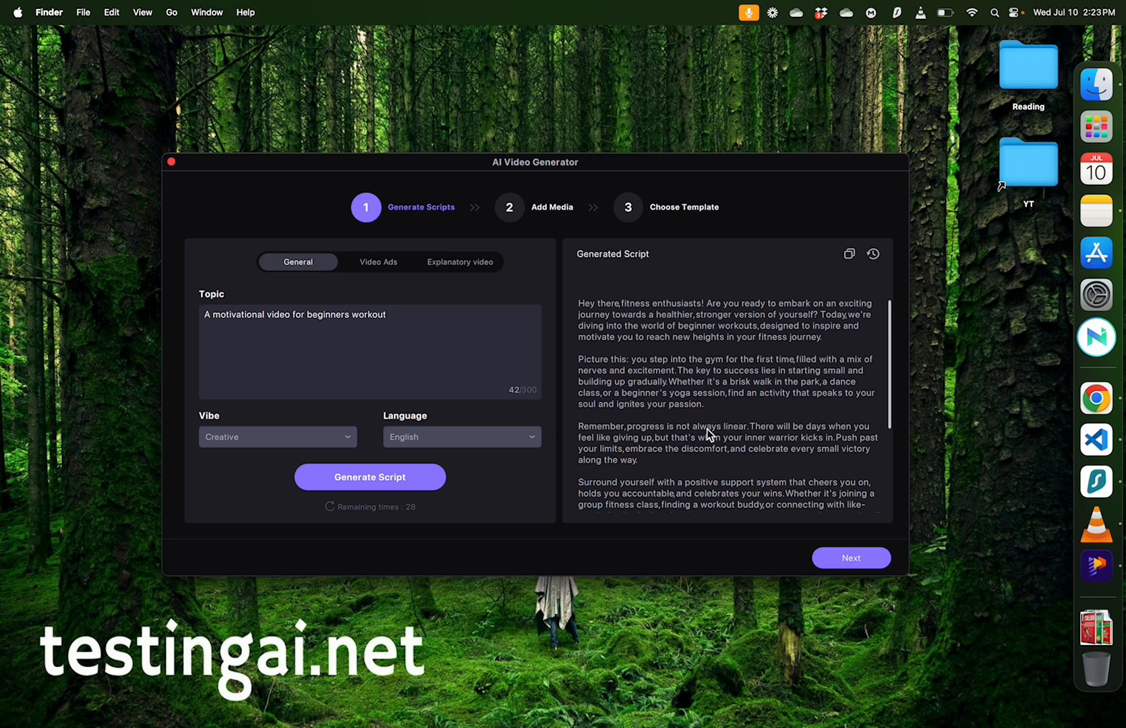
scroll(708, 429, "down", 5)
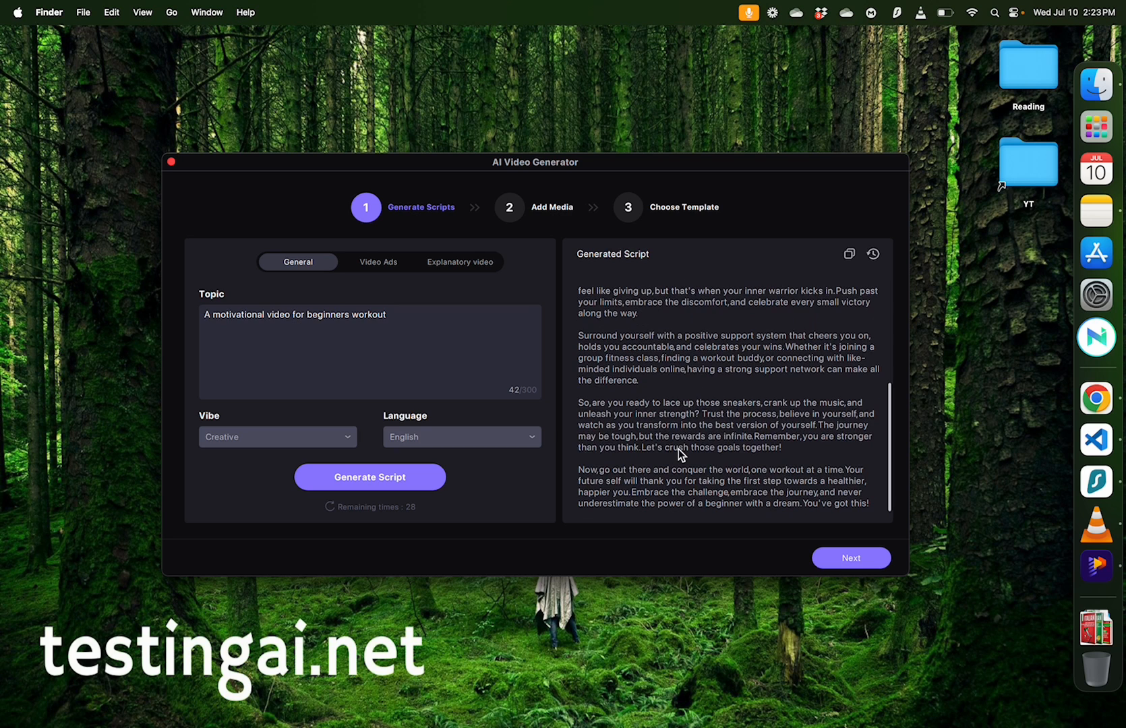
scroll(688, 415, "up", 5)
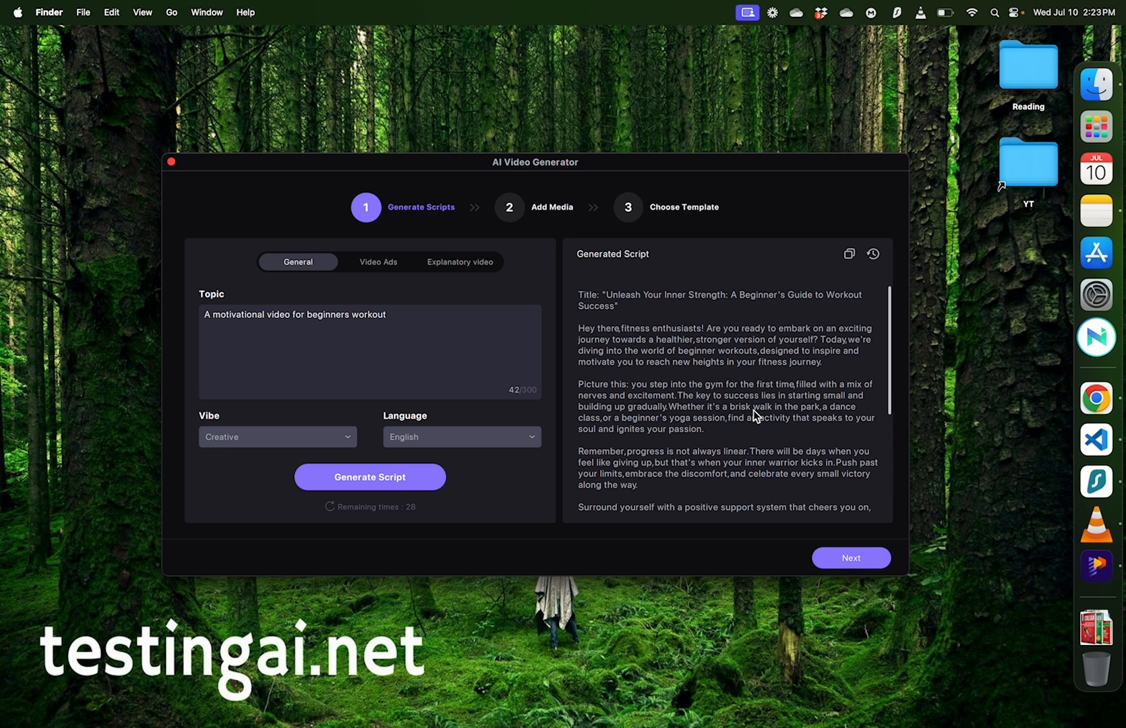
scroll(876, 458, "down", 3)
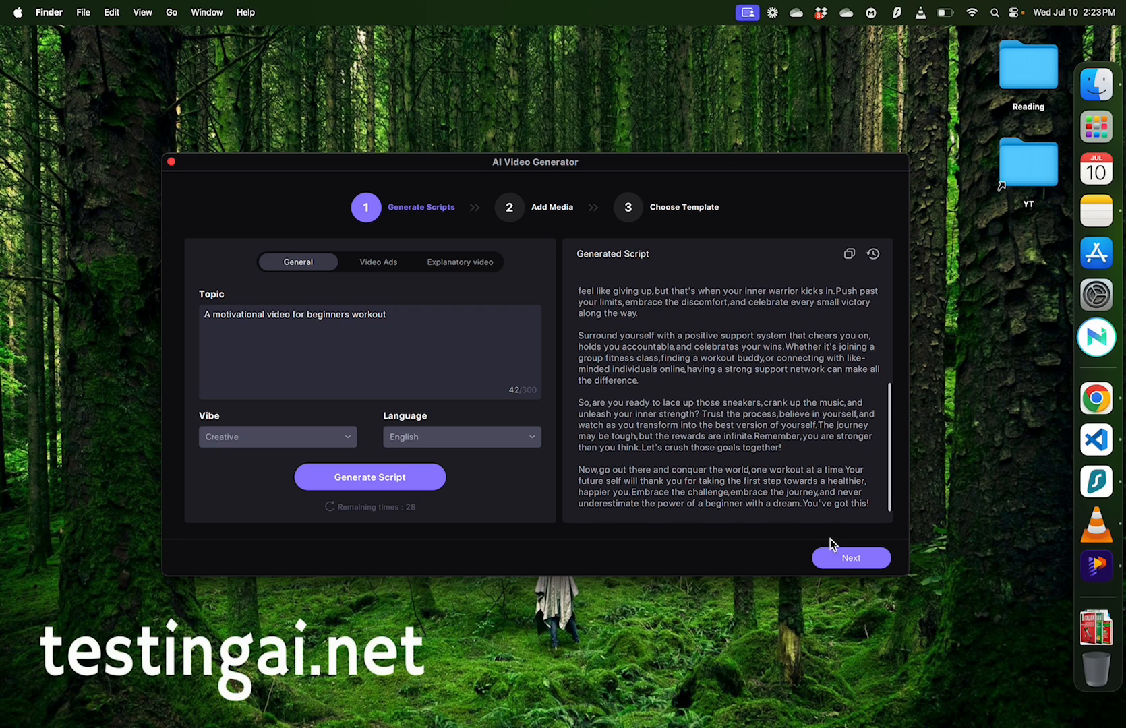
left_click(842, 558)
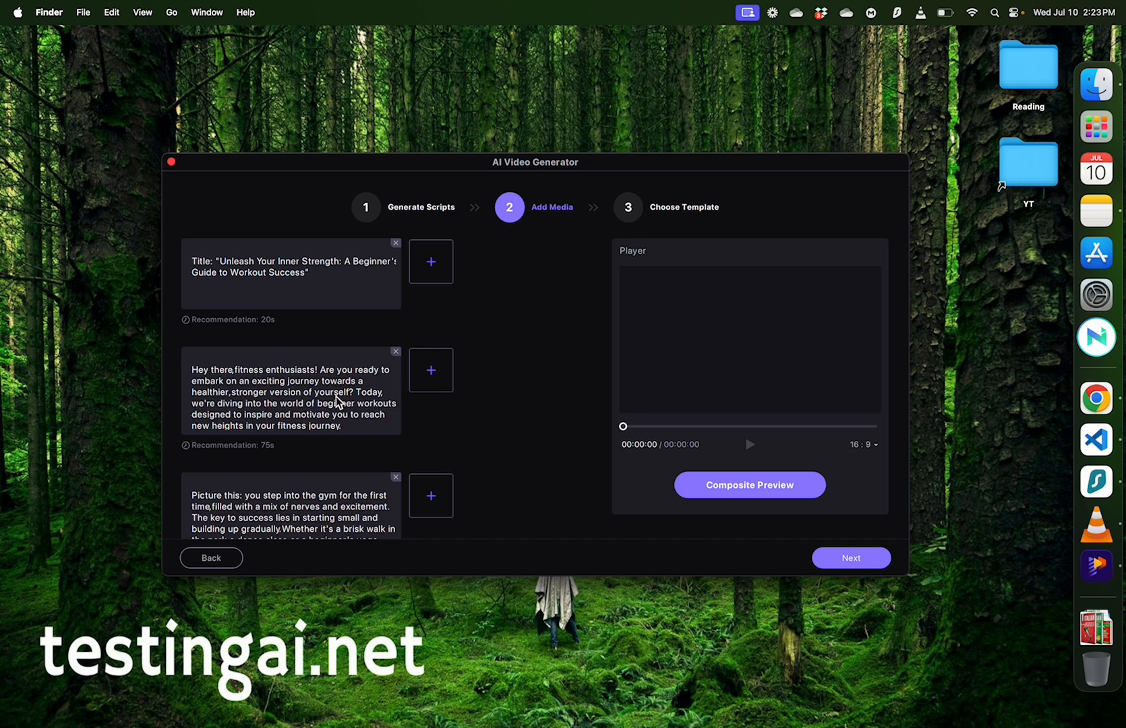
Step: Look through the script paragraphs and check the media file picker for the paragraph about lacing up sneakers
scroll(317, 415, "down", 8)
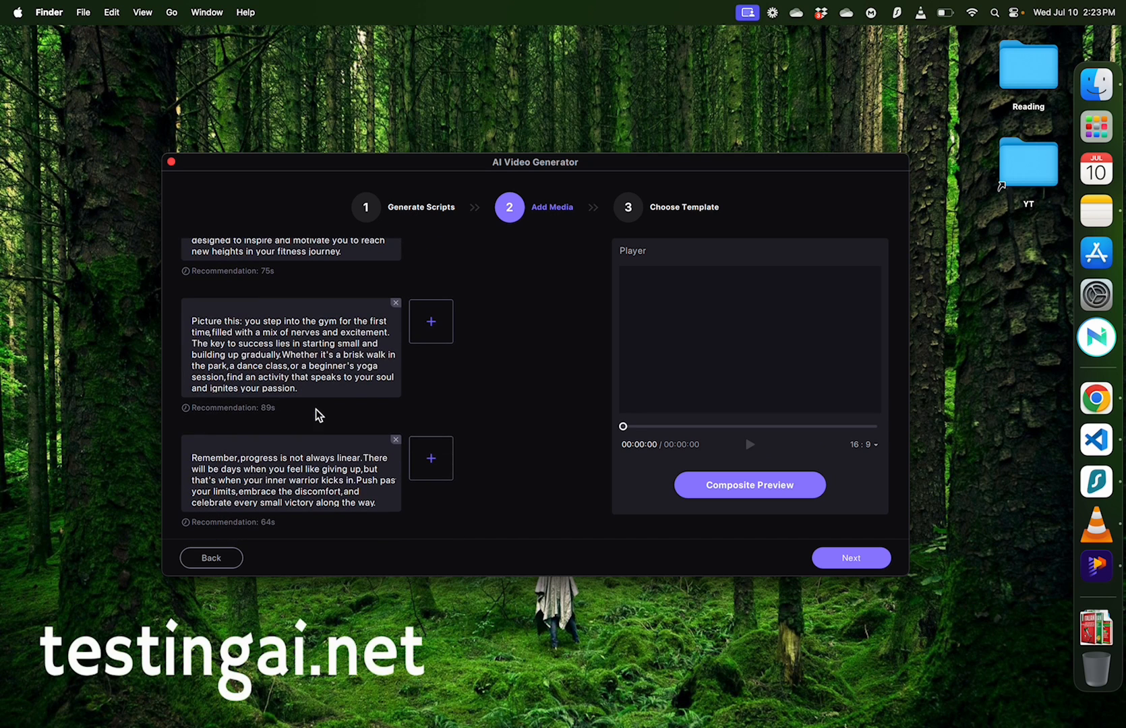
scroll(317, 415, "down", 8)
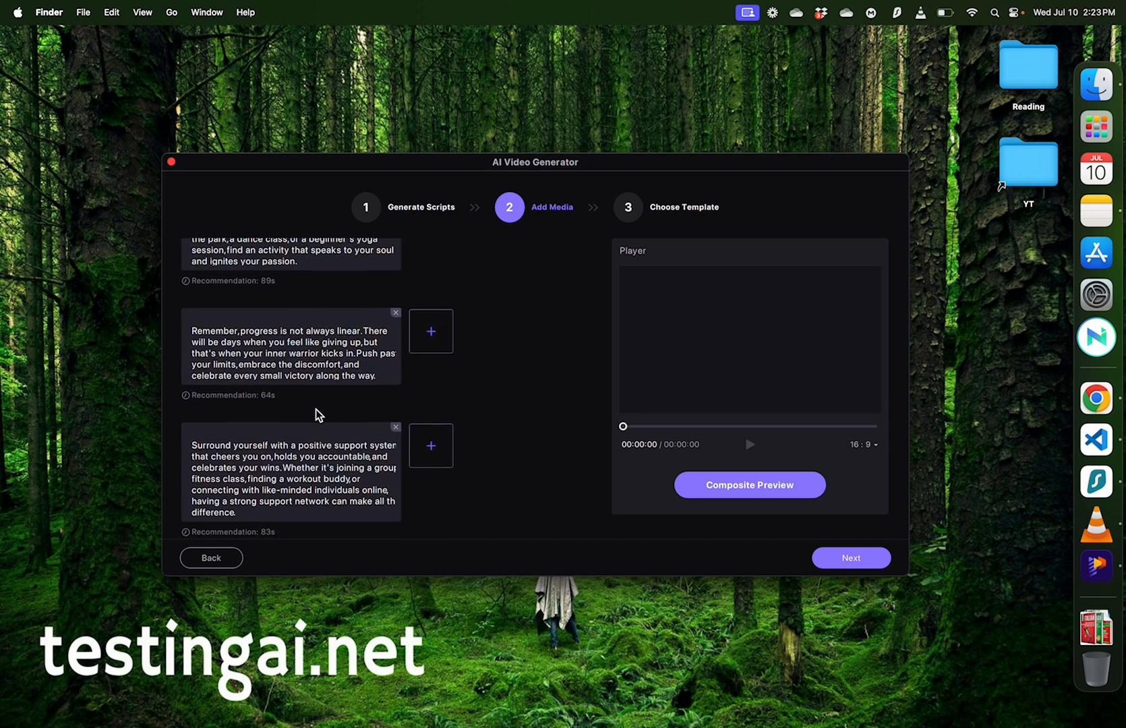
scroll(317, 414, "down", 3)
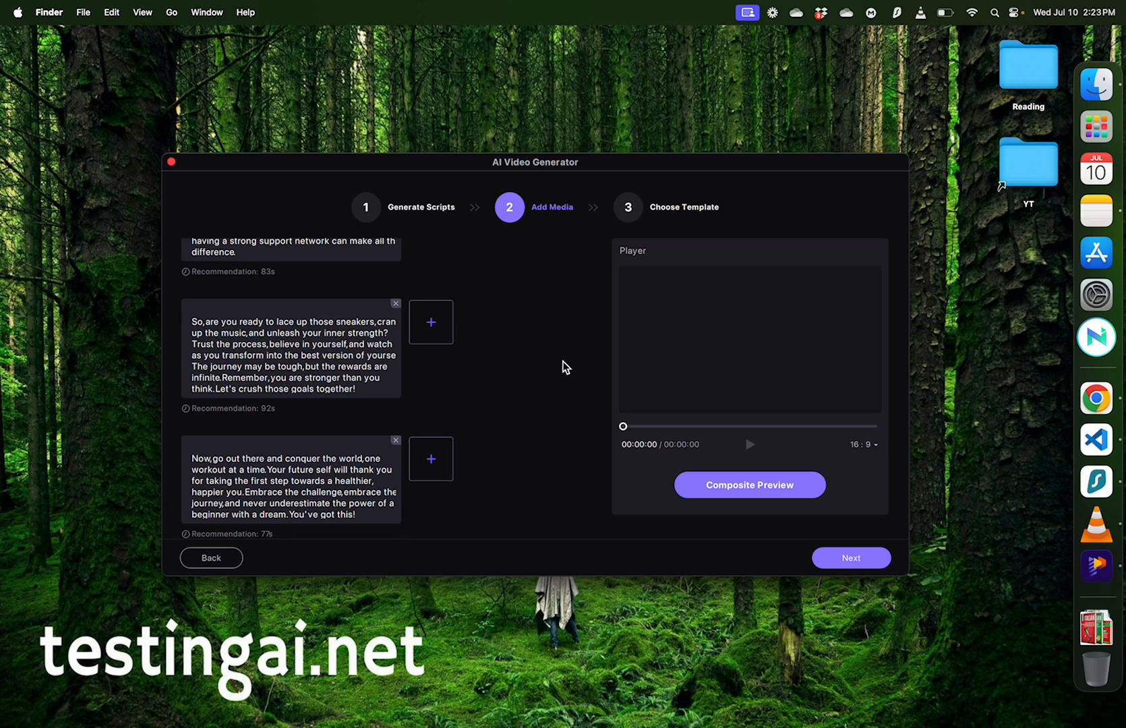
left_click(425, 323)
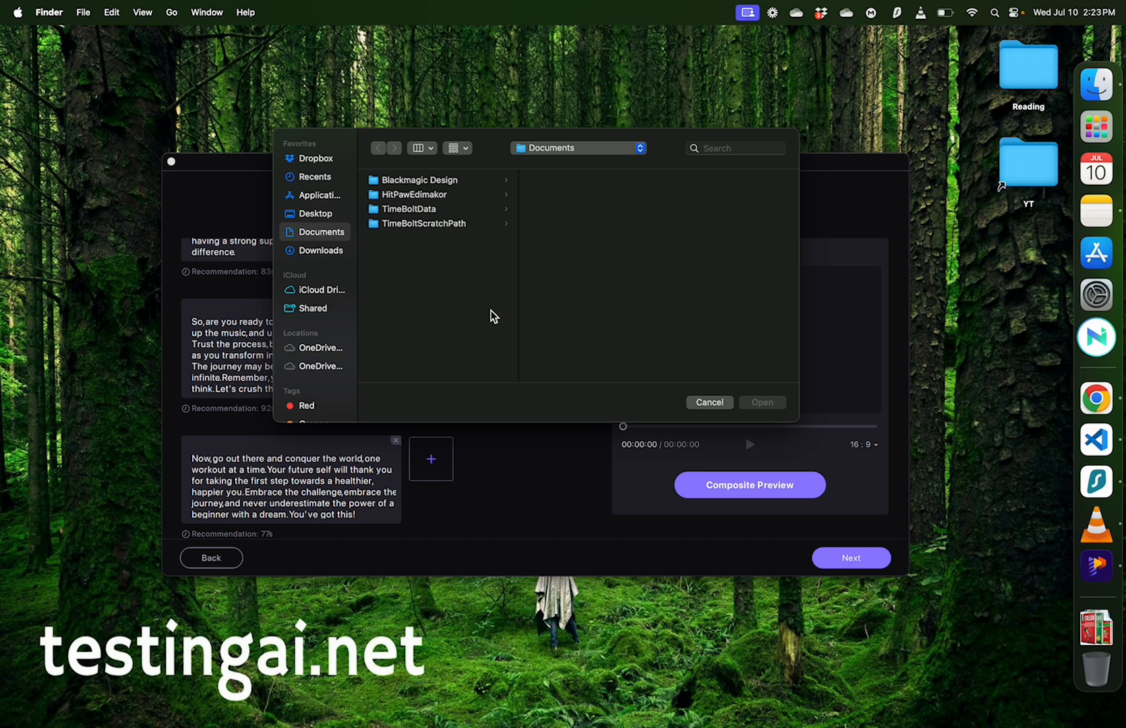
left_click(709, 403)
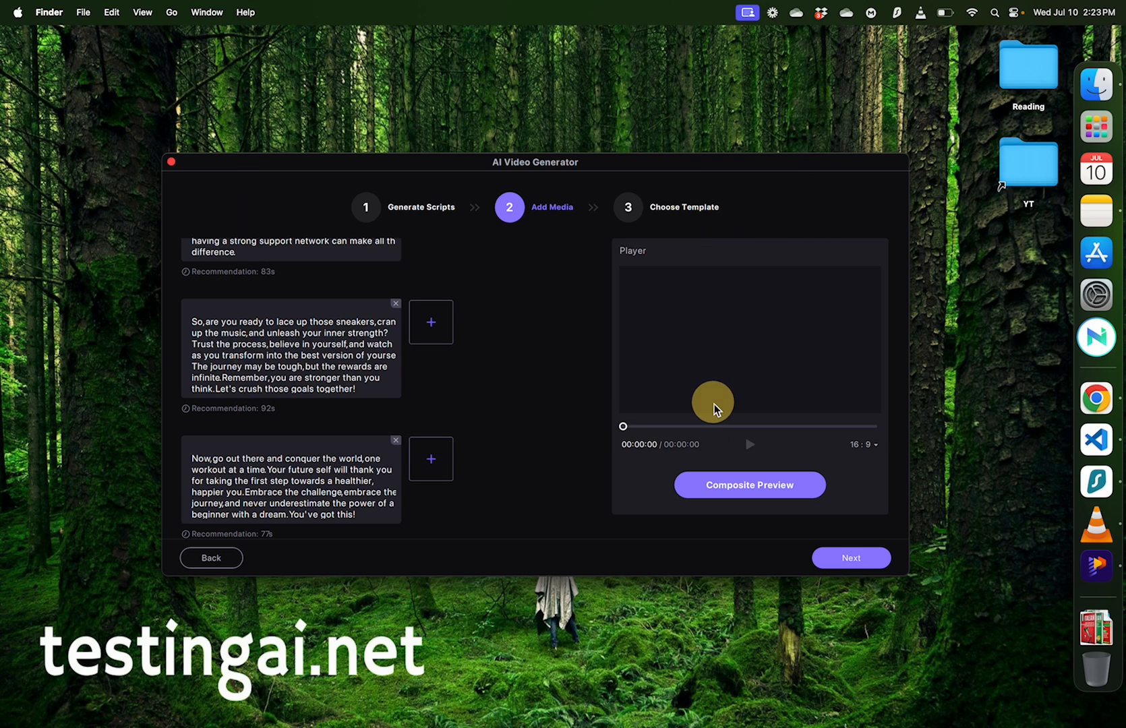
Step: Delete the last three script paragraphs, so that the "Remember, progress is not always linear" paragraph ends the script
left_click(395, 440)
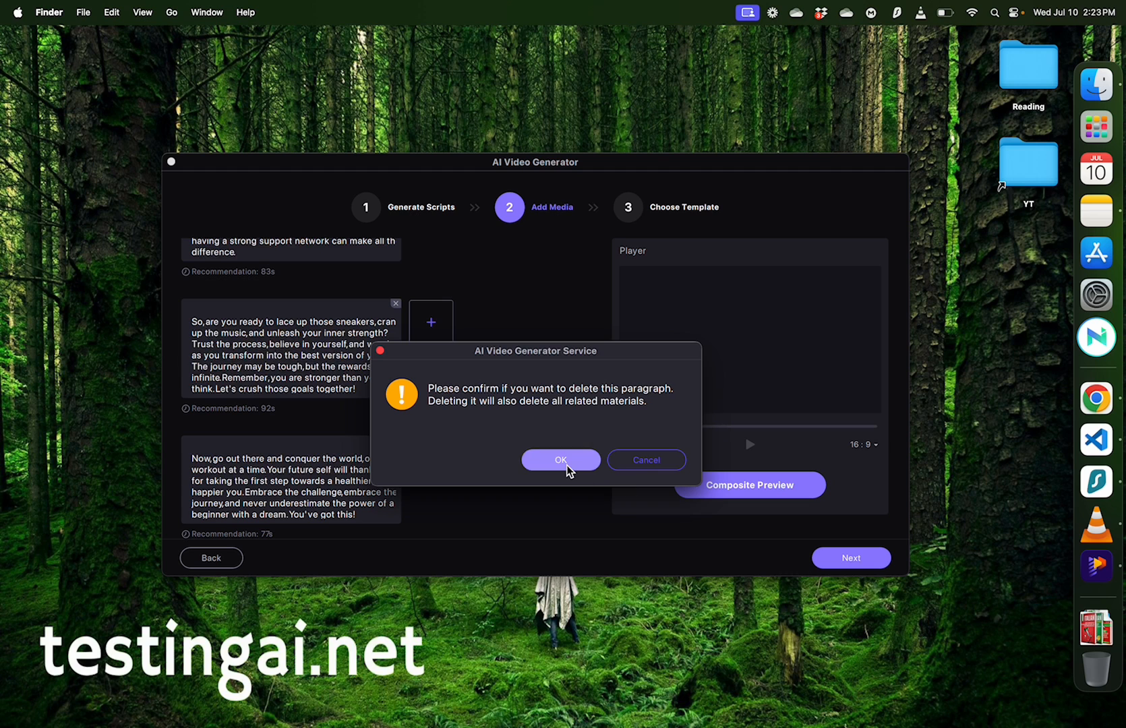
left_click(561, 464)
left_click(395, 430)
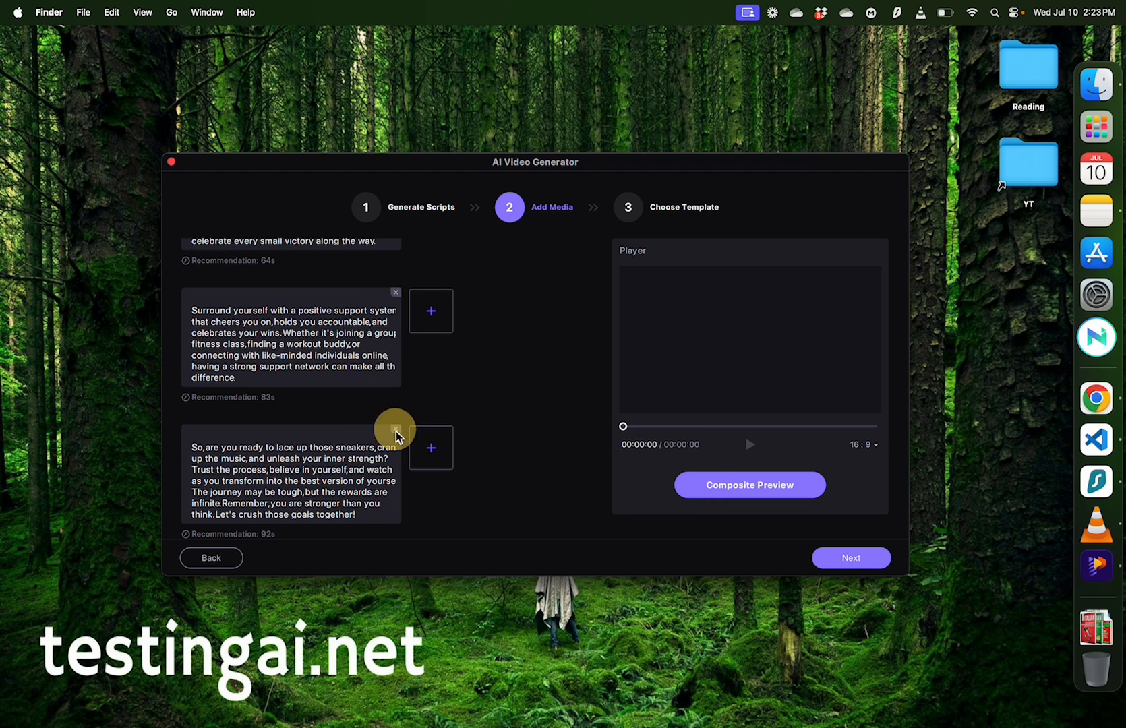
left_click(564, 462)
left_click(398, 435)
scroll(268, 357, "down", 2)
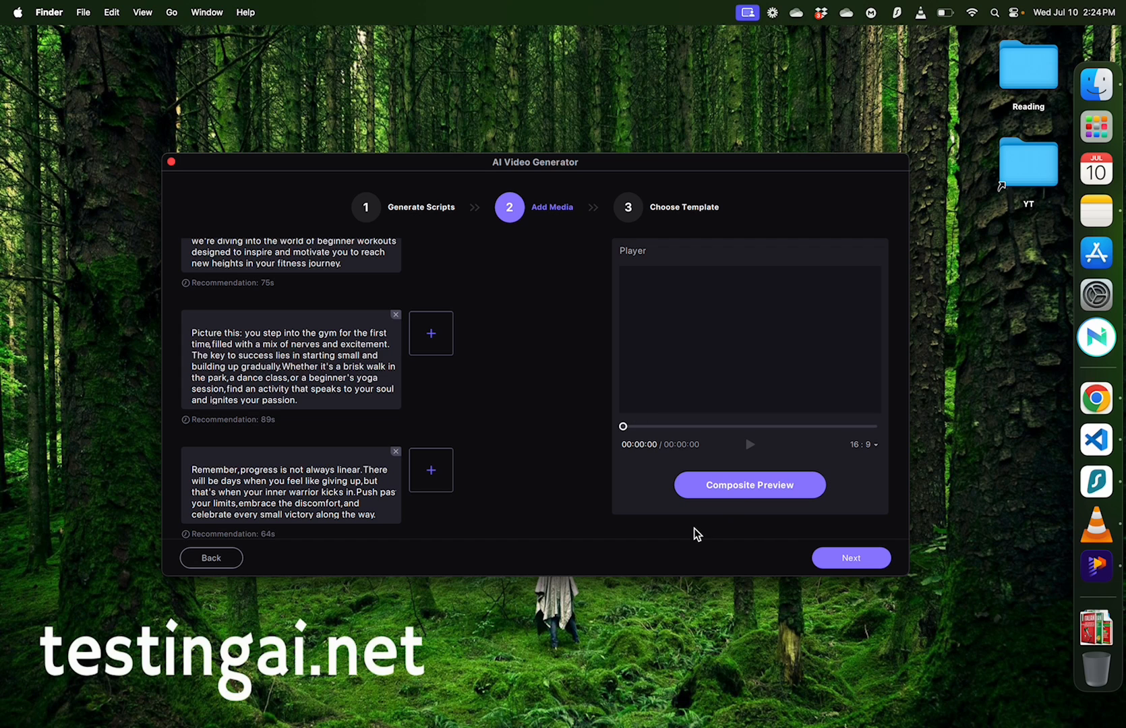
Step: Generate the composite preview, compare it with the script paragraphs and proceed to the Choose Template stage
left_click(778, 479)
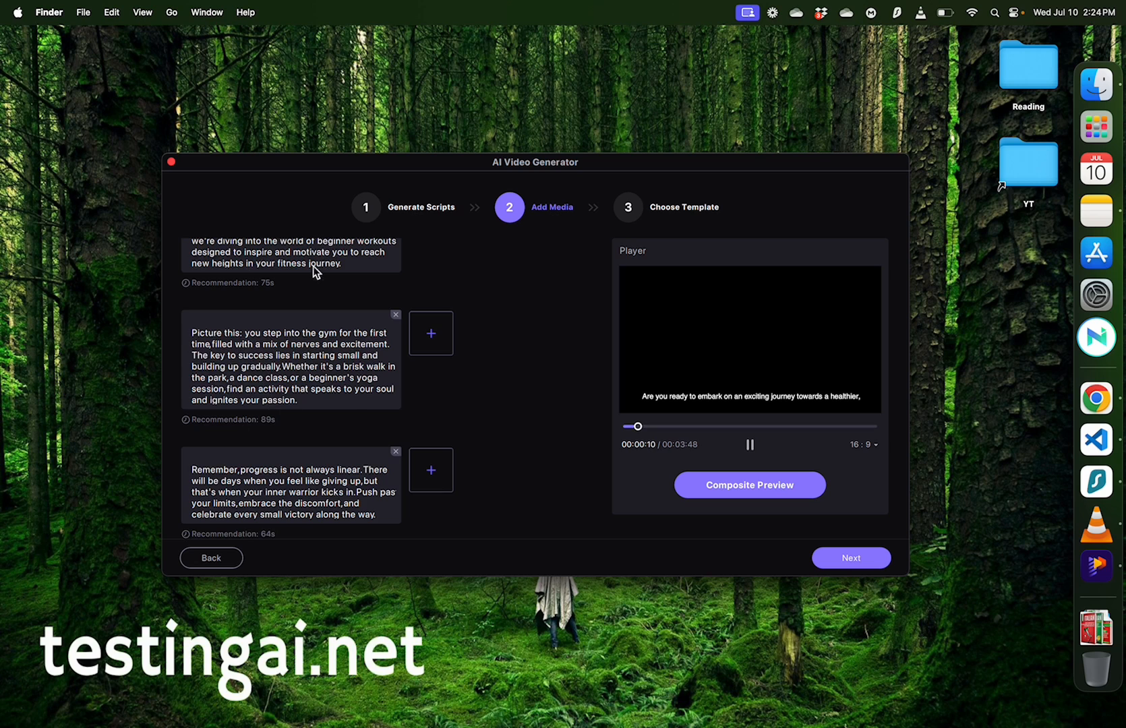
scroll(317, 304, "up", 2)
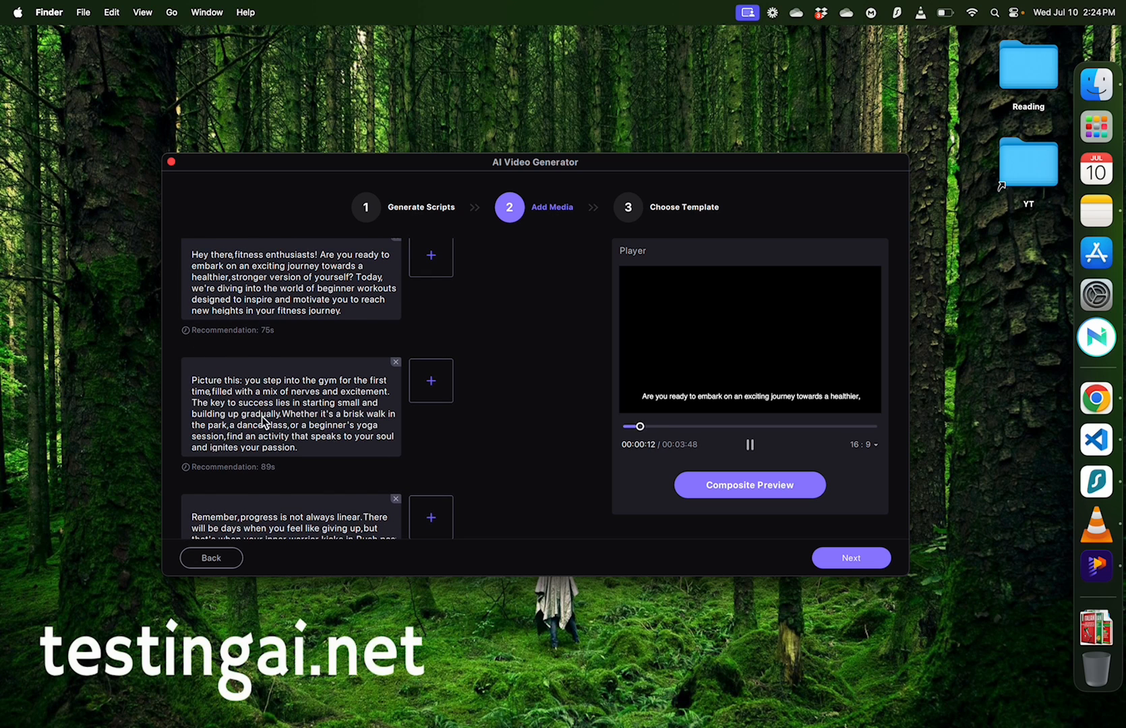
scroll(263, 422, "down", 2)
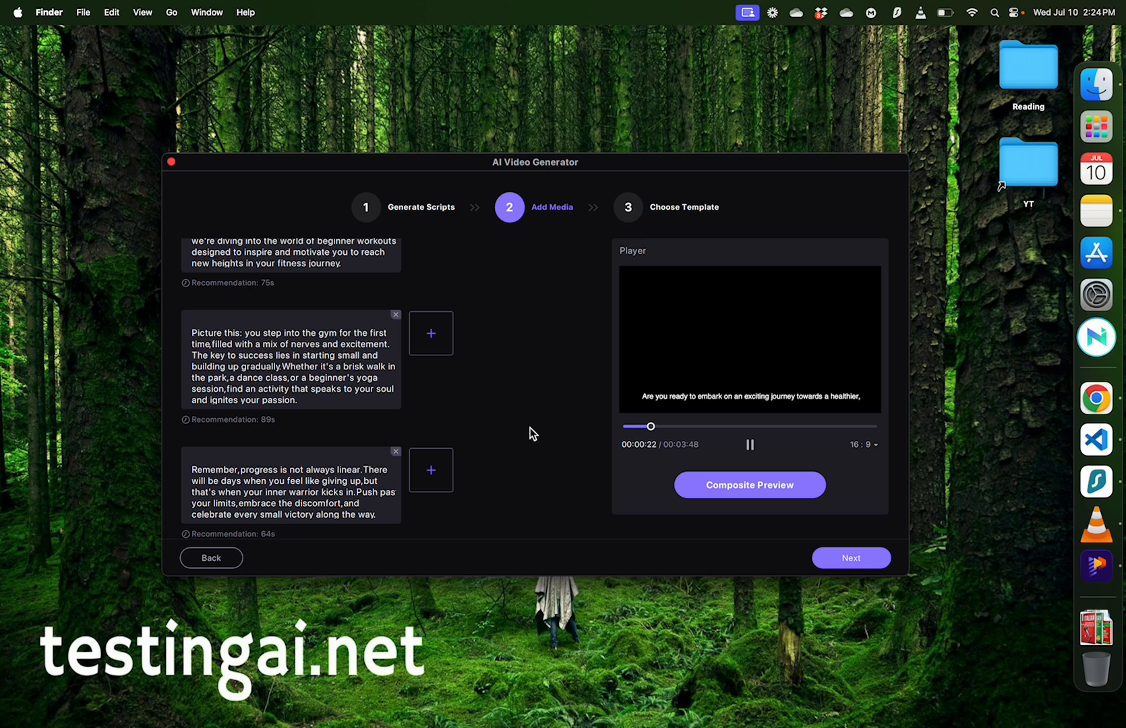
left_click(851, 558)
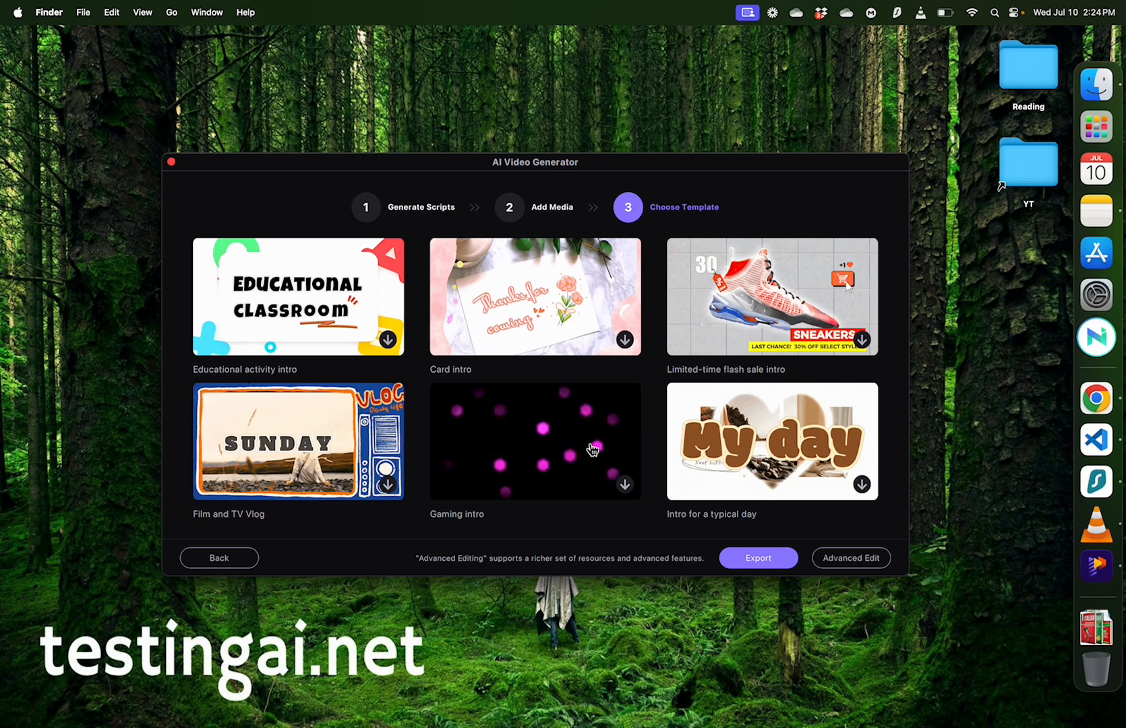
Step: Open the generated workout video in the advanced editor and play its opening seconds
left_click(862, 559)
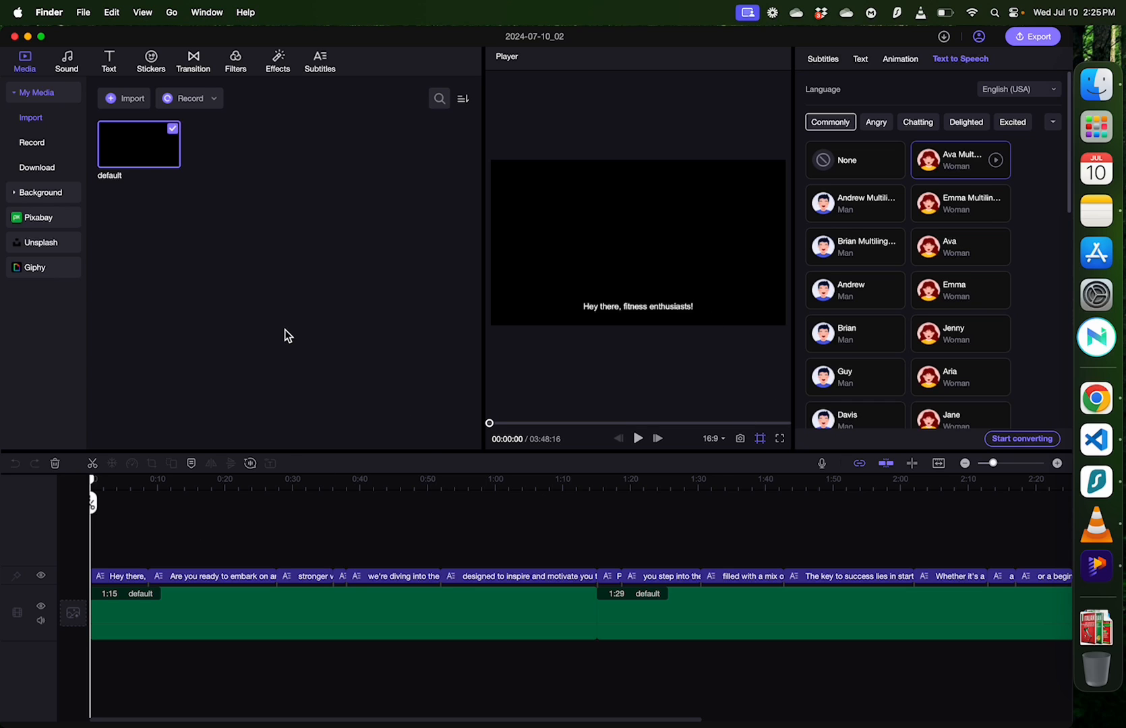
left_click(101, 529)
left_click(637, 438)
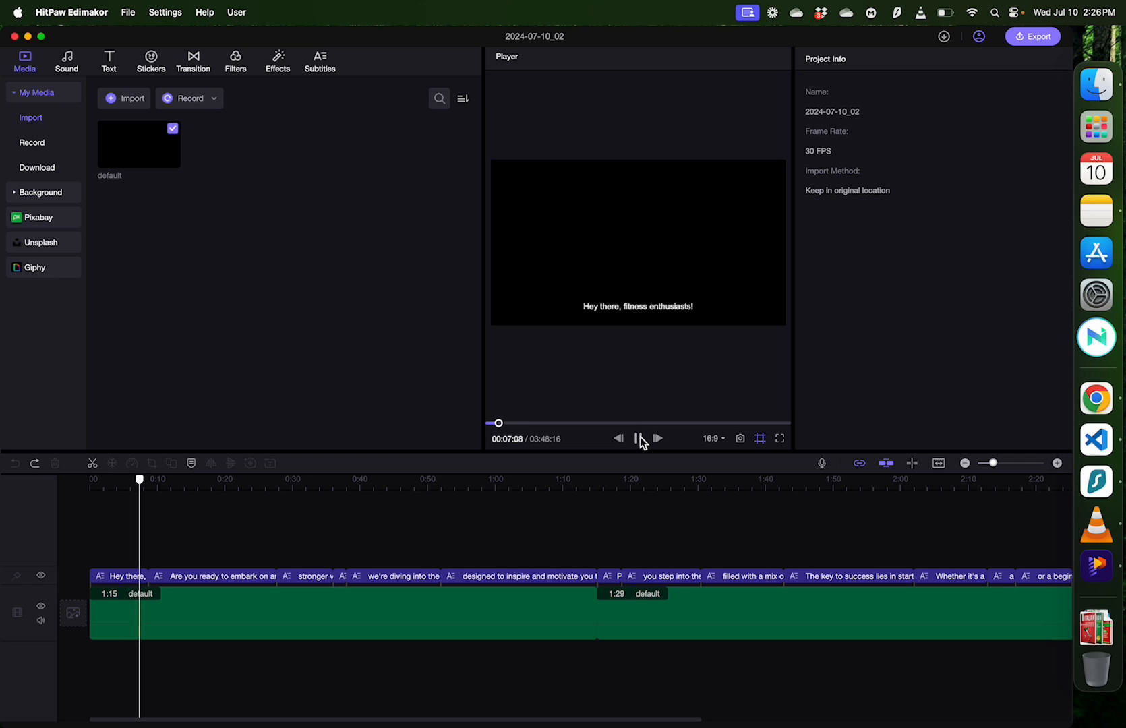
left_click(639, 440)
Step: Check the voice recorder options and browse the text-to-speech voices for the "Are you ready to embark" subtitle
left_click(822, 463)
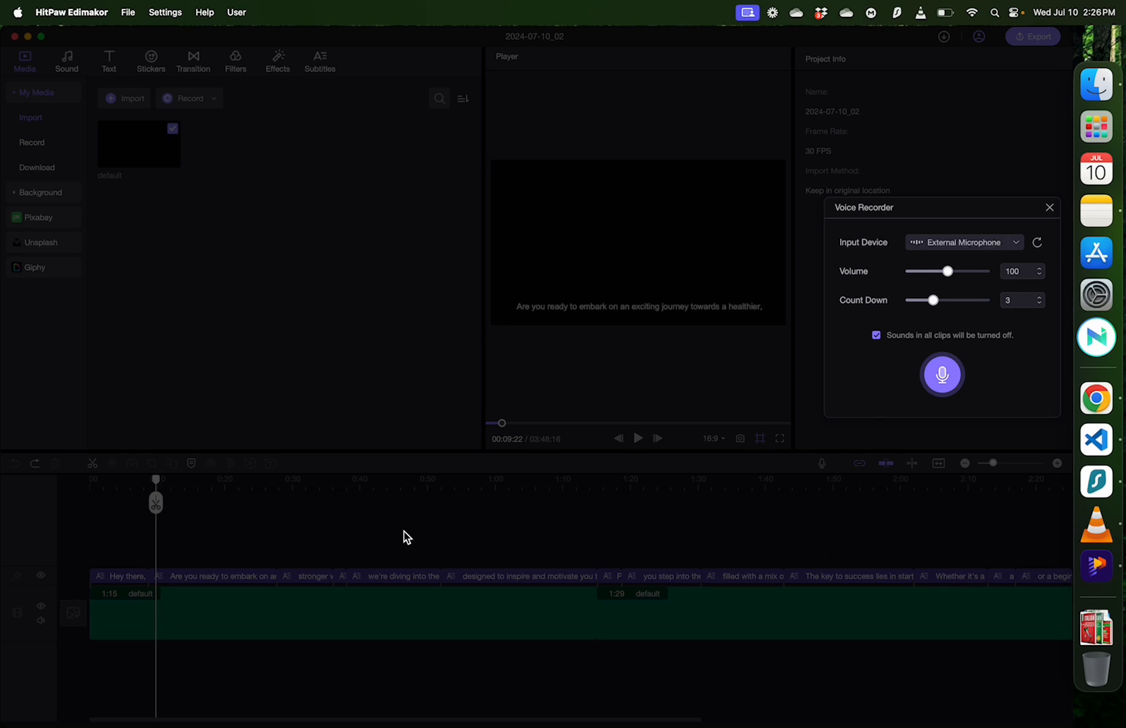
left_click(1049, 208)
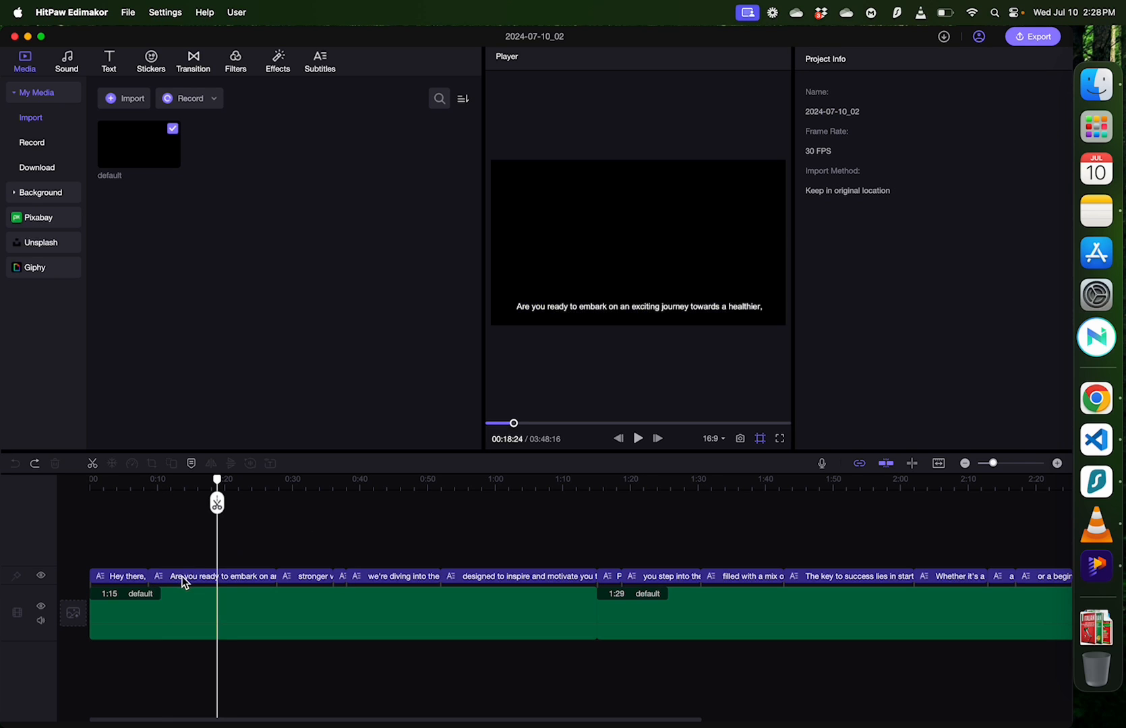
left_click(184, 578)
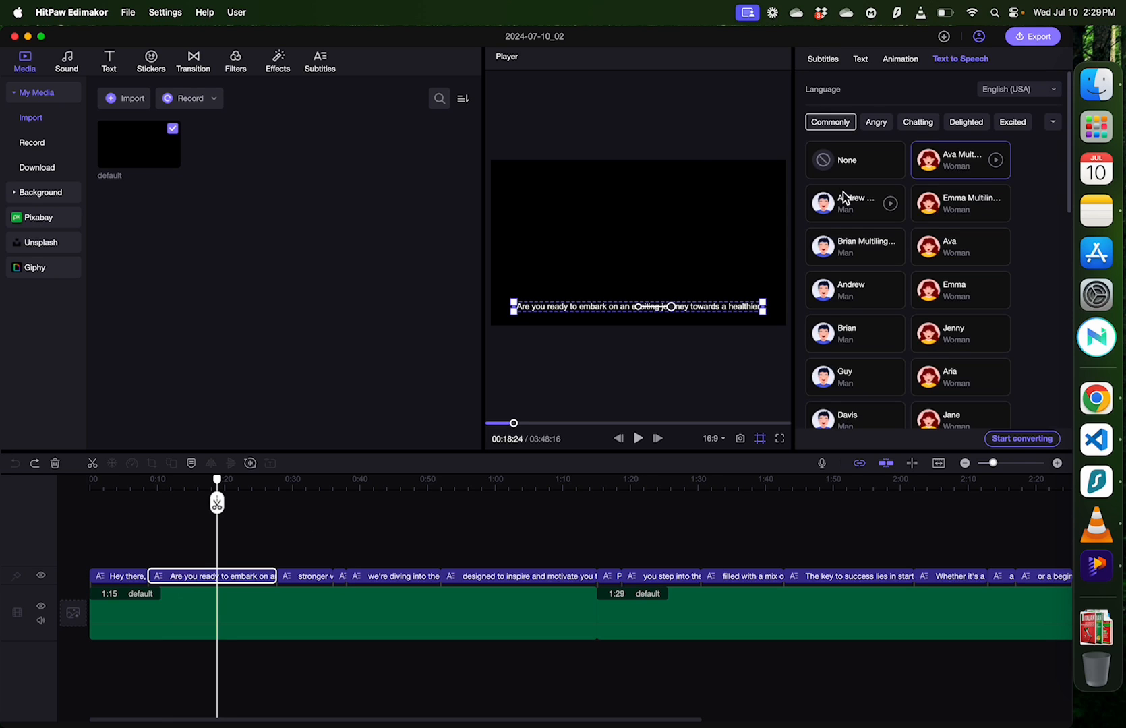
scroll(929, 349, "down", 3)
scroll(929, 350, "up", 2)
scroll(929, 349, "down", 5)
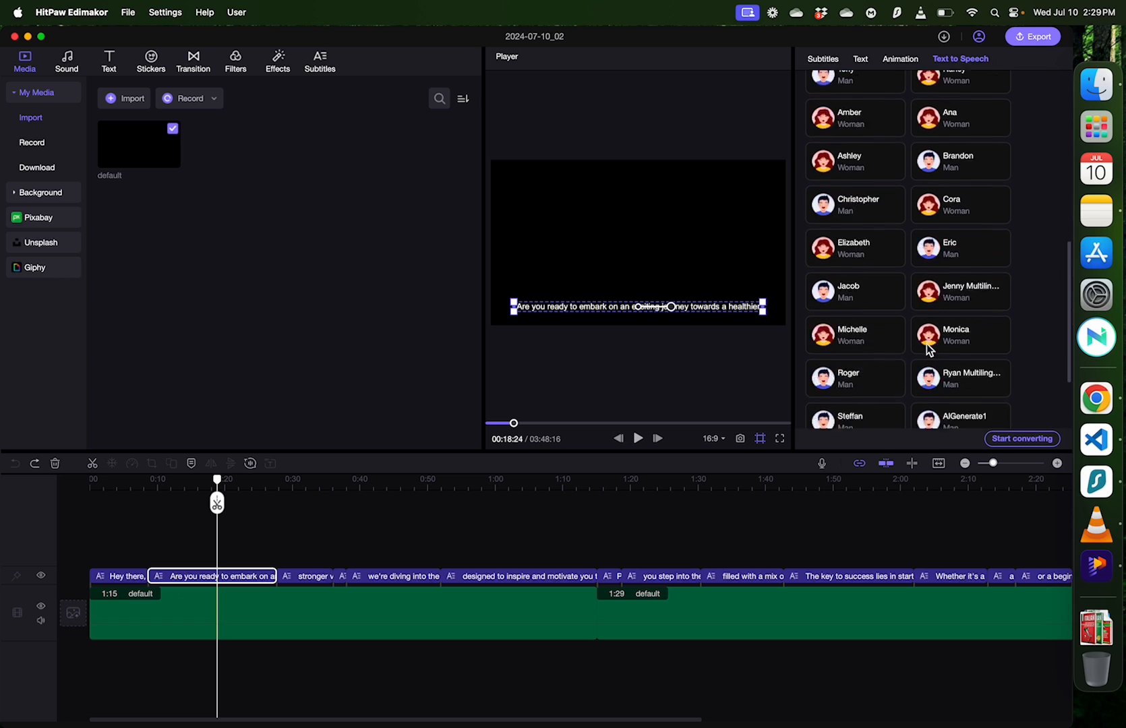
scroll(929, 350, "up", 8)
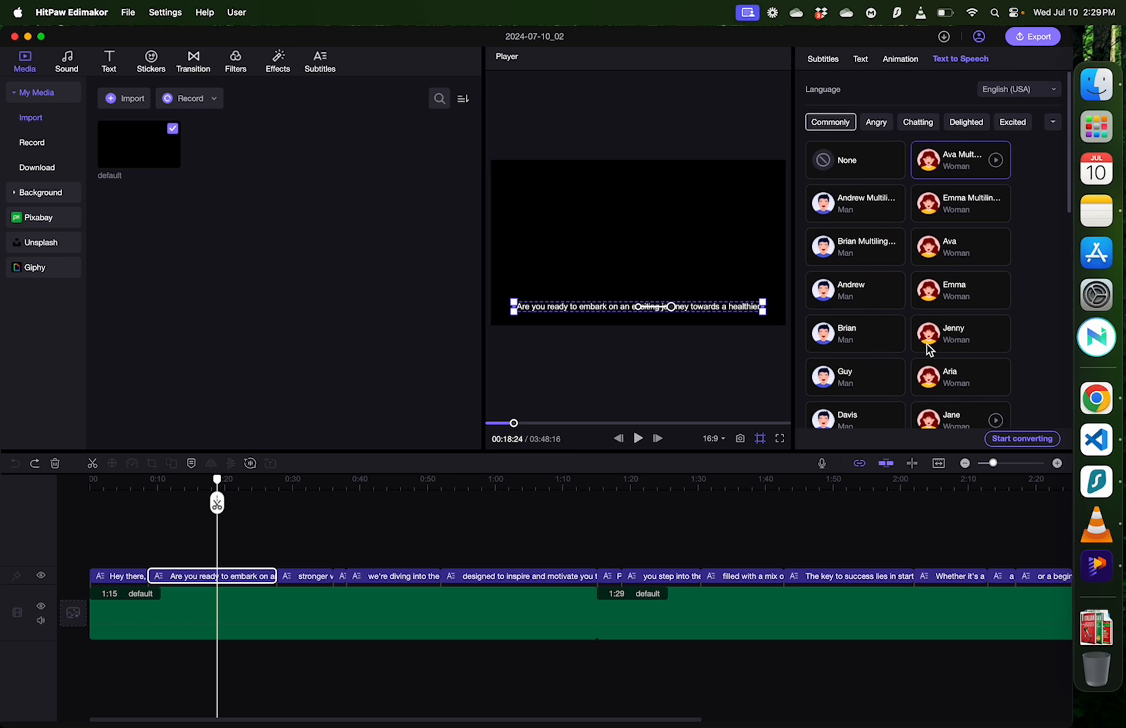
Step: Compare the Ava Multilingual and Andrew voices, convert the subtitle clips to speech with Andrew and play the narrated timeline
left_click(997, 161)
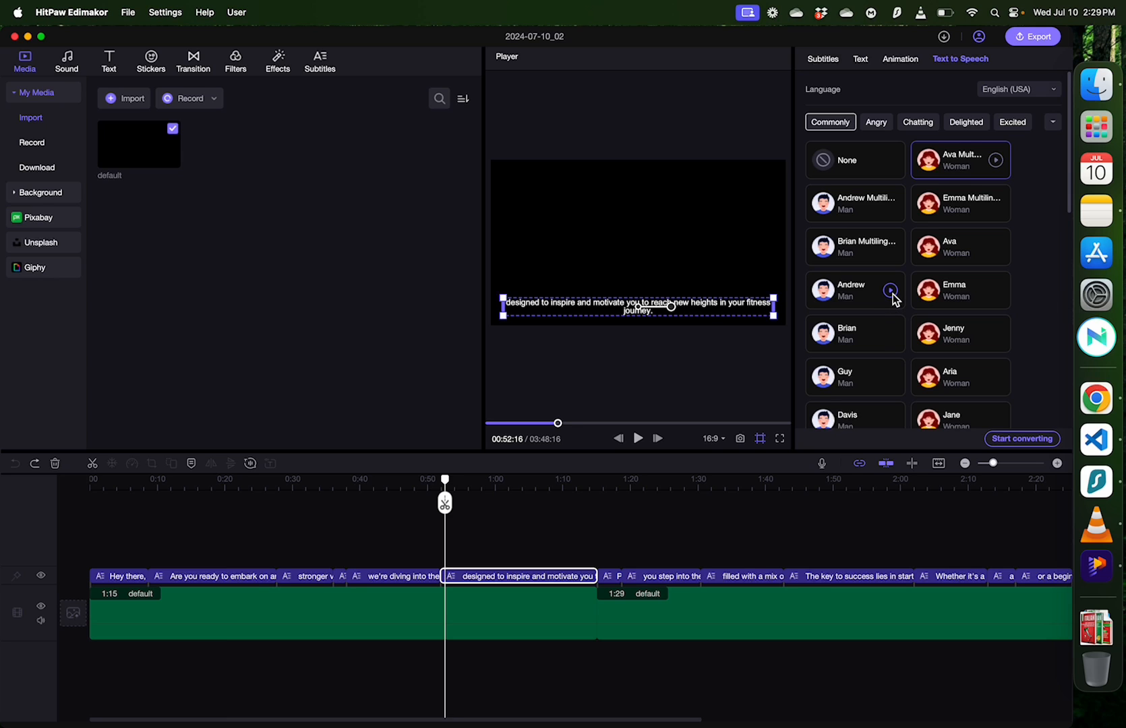
left_click(894, 297)
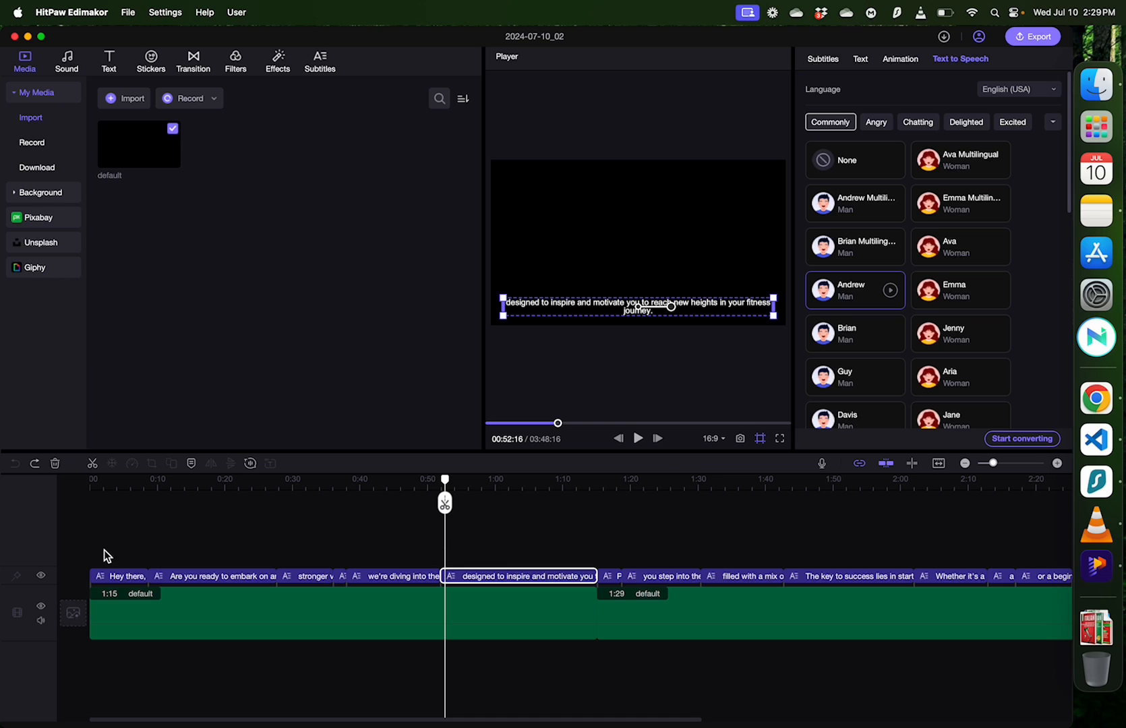
left_click_drag(106, 553, 1075, 584)
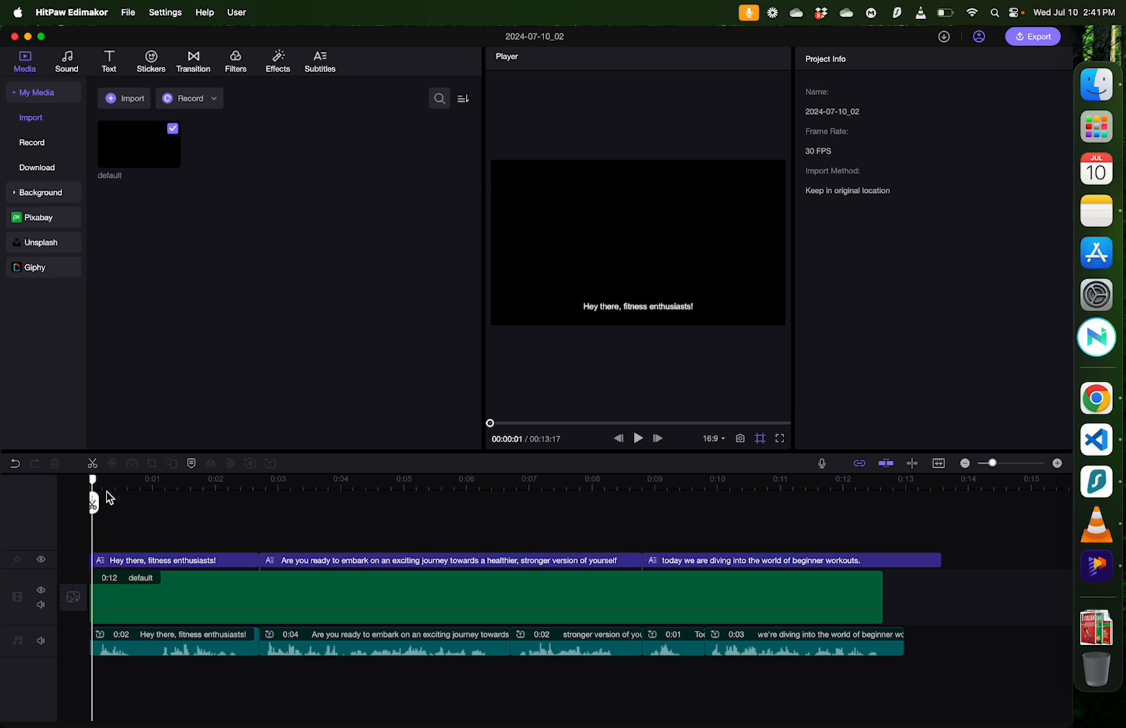
left_click(641, 443)
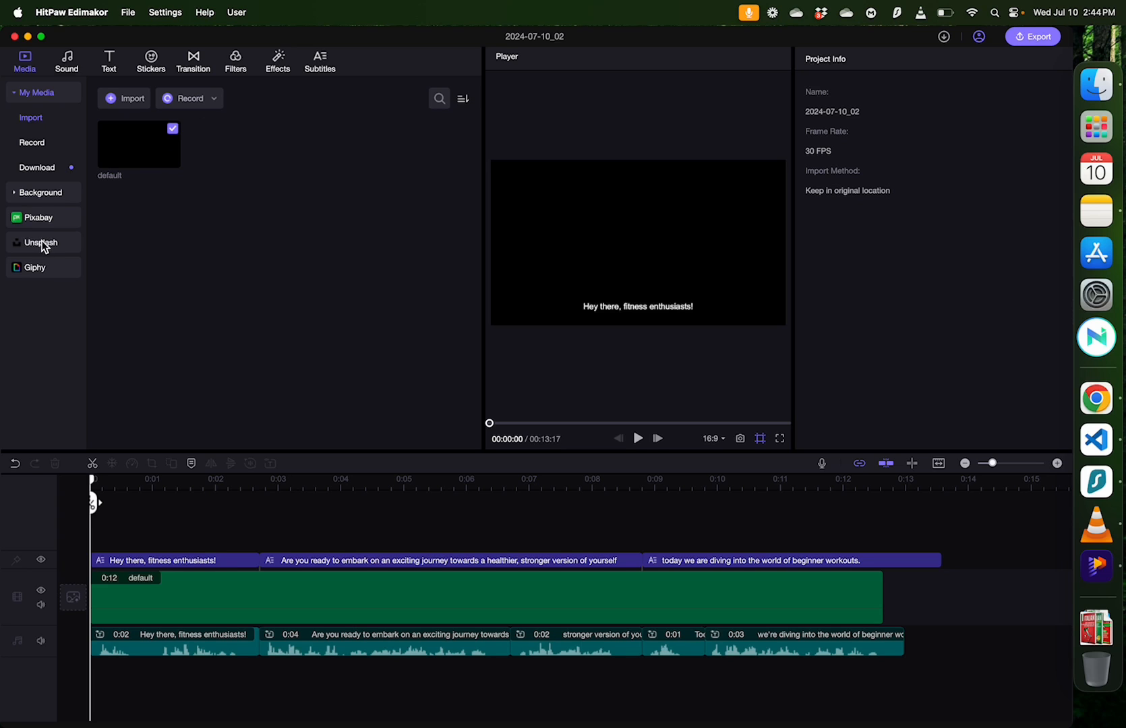
Step: Find the Unsplash "fitness enthusiasts" photo of a woman lifting a barbell and place it at the start of a track above the default clip
left_click(64, 221)
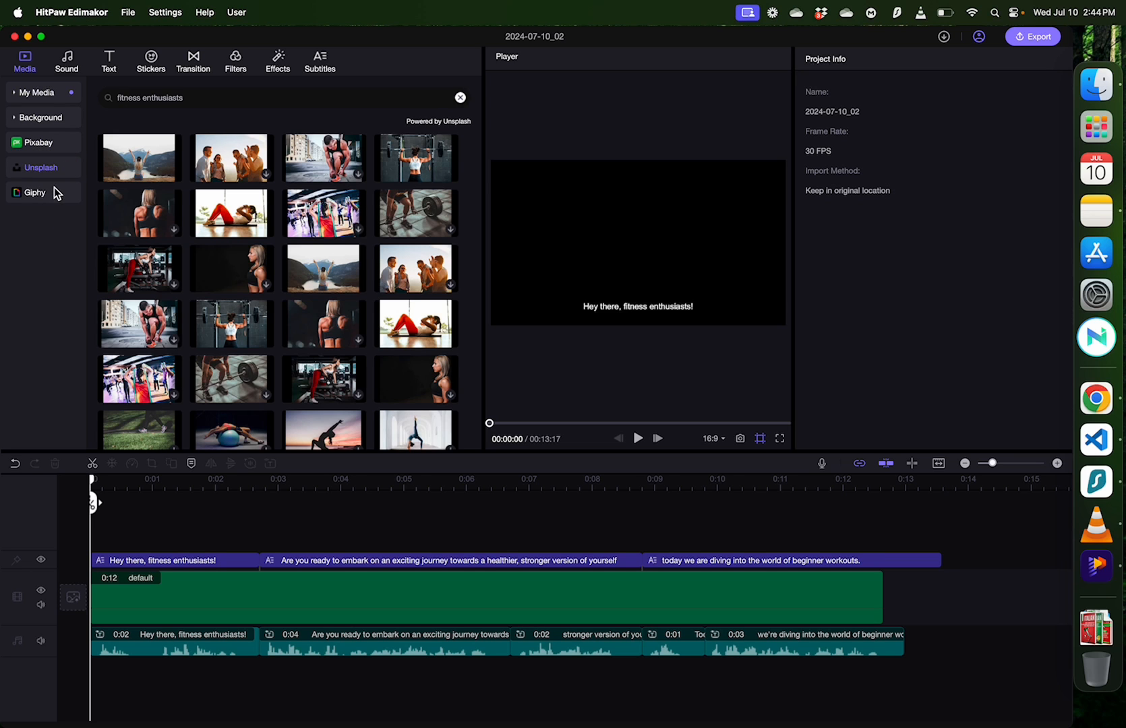
left_click(54, 194)
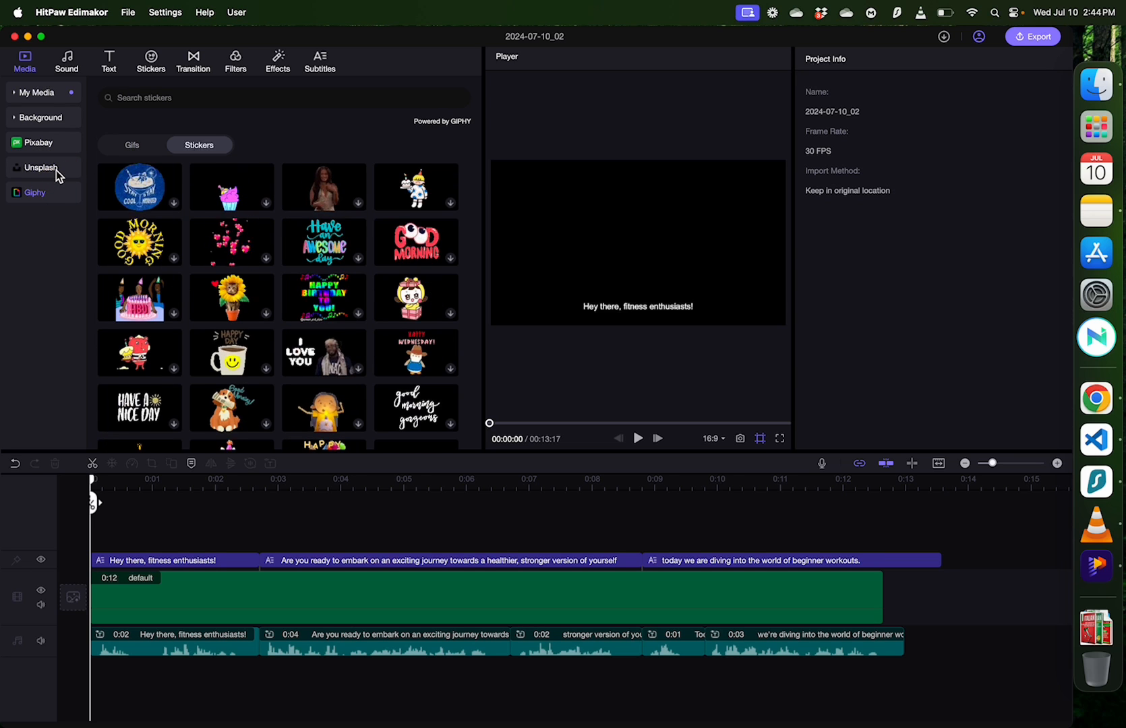
left_click(56, 171)
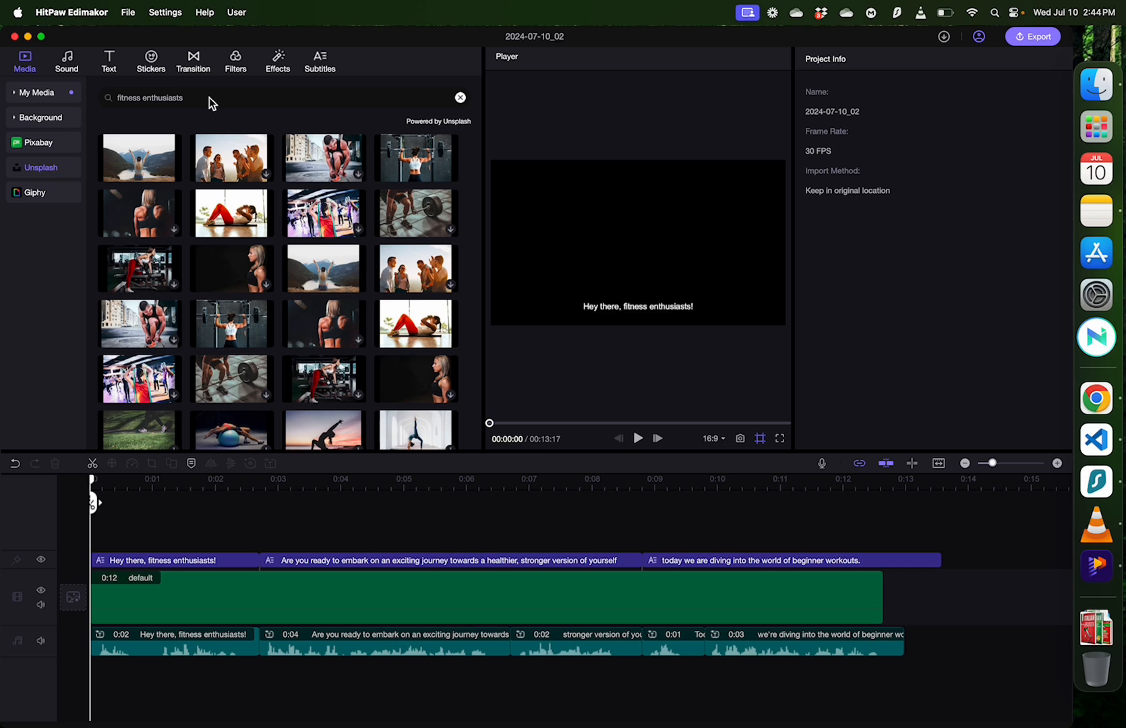
left_click(254, 102)
scroll(267, 291, "down", 10)
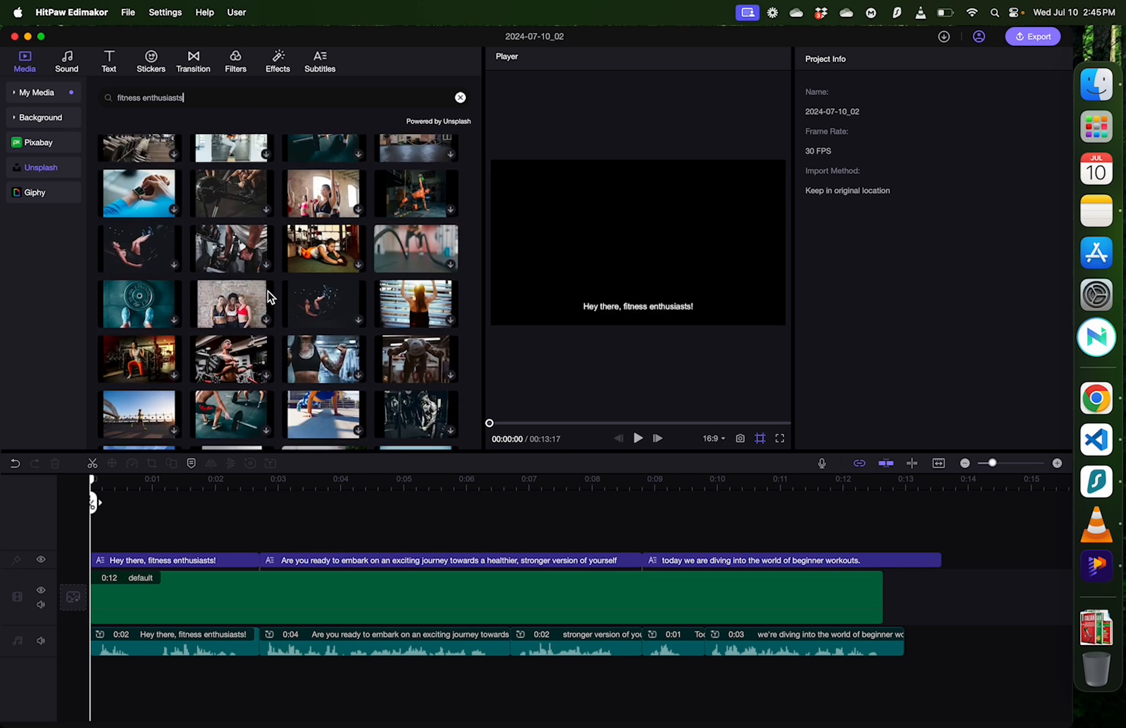
scroll(268, 291, "up", 10)
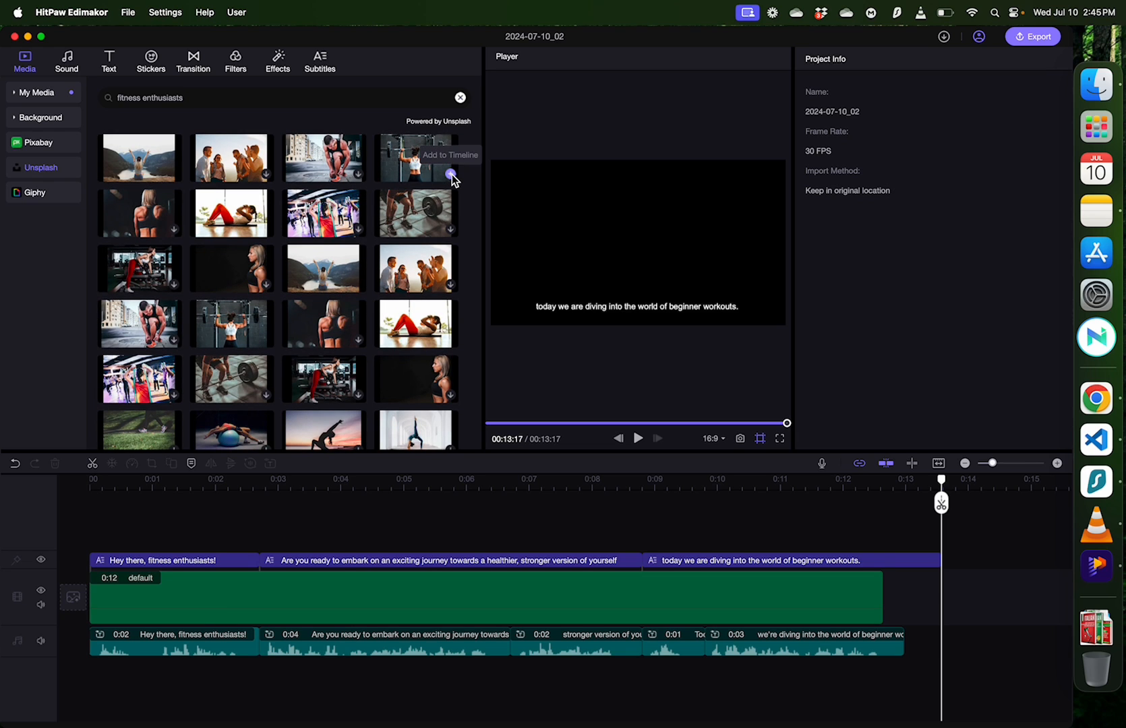
left_click(451, 176)
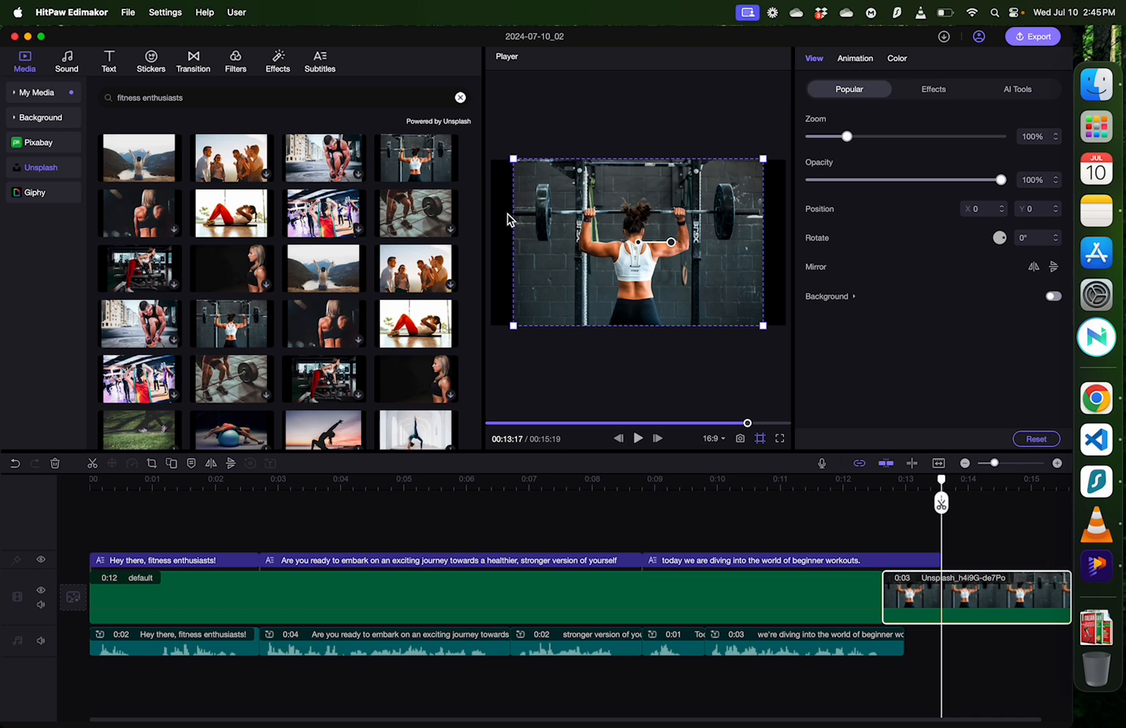
left_click_drag(998, 604, 206, 536)
Step: Add the Unsplash photo of the shirtless man lifting weights directly after the barbell photo on the upper track
scroll(261, 366, "down", 10)
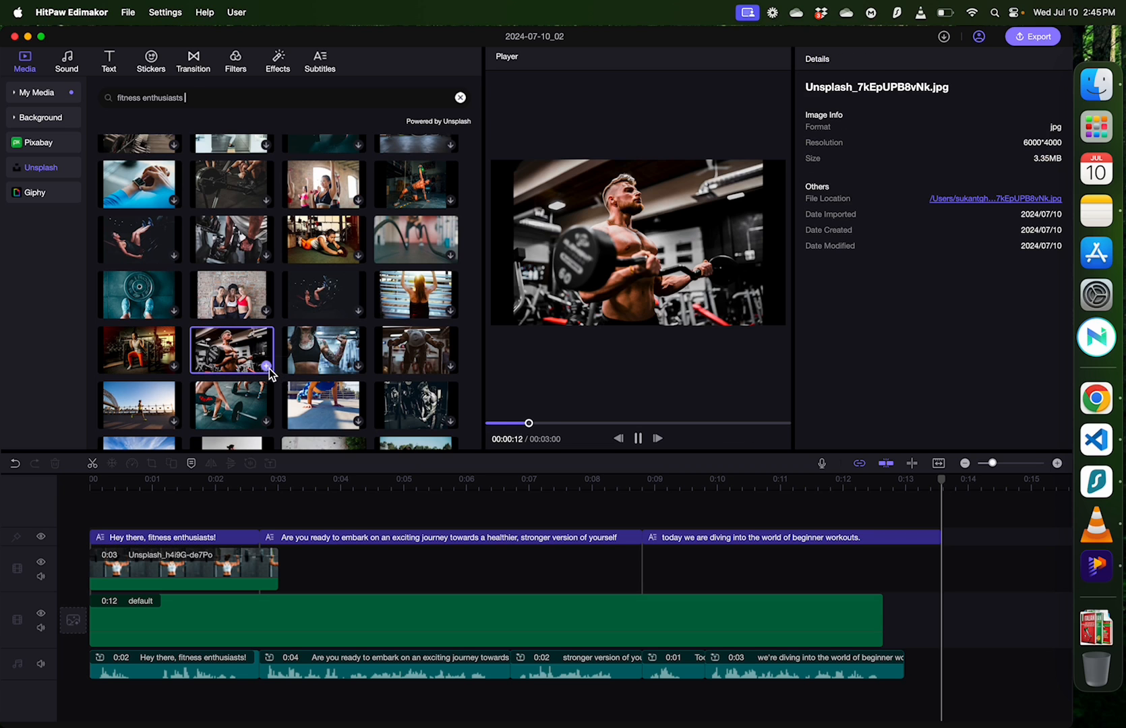
left_click(267, 367)
left_click_drag(925, 622, 359, 557)
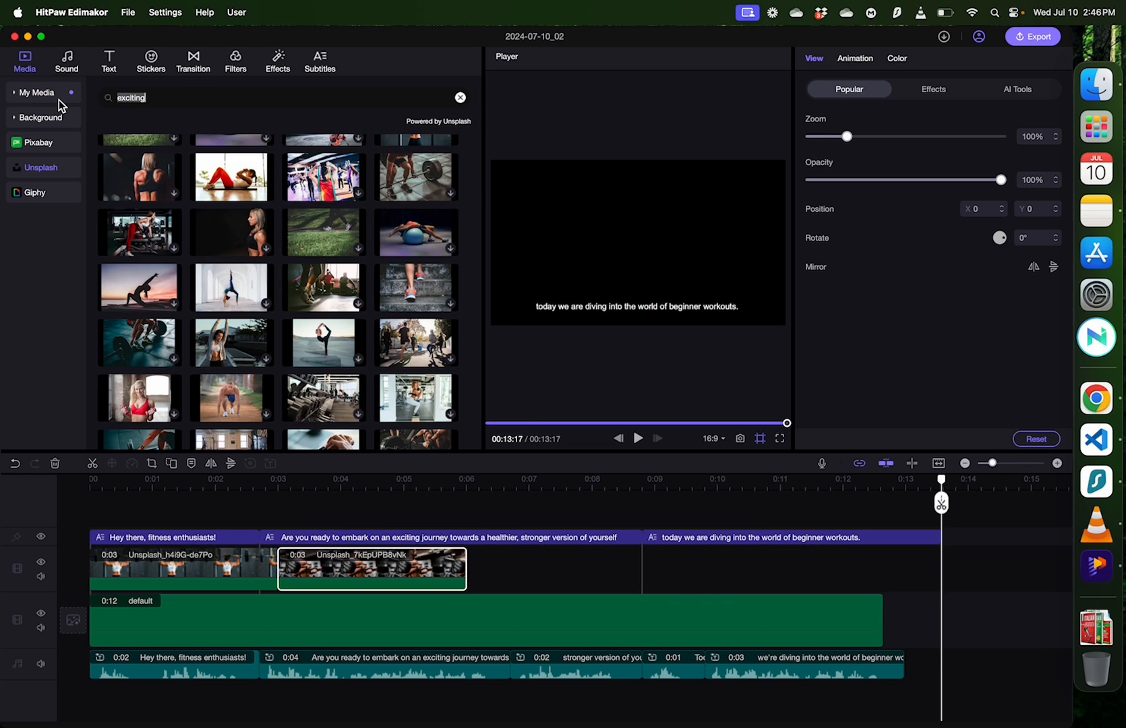
Step: Search Unsplash for "exciting journey" and place the photo of the woman overlooking a winding road after the second photo
type("exciting journey")
key("Return")
left_click(232, 211)
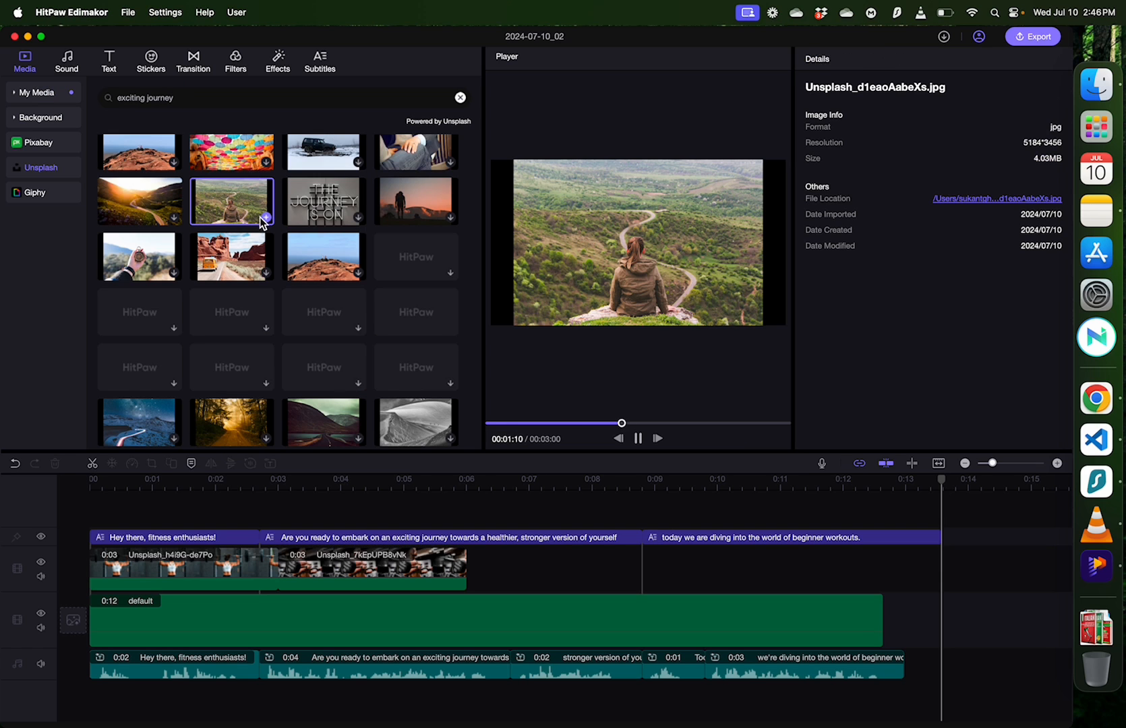
left_click_drag(259, 214, 470, 546)
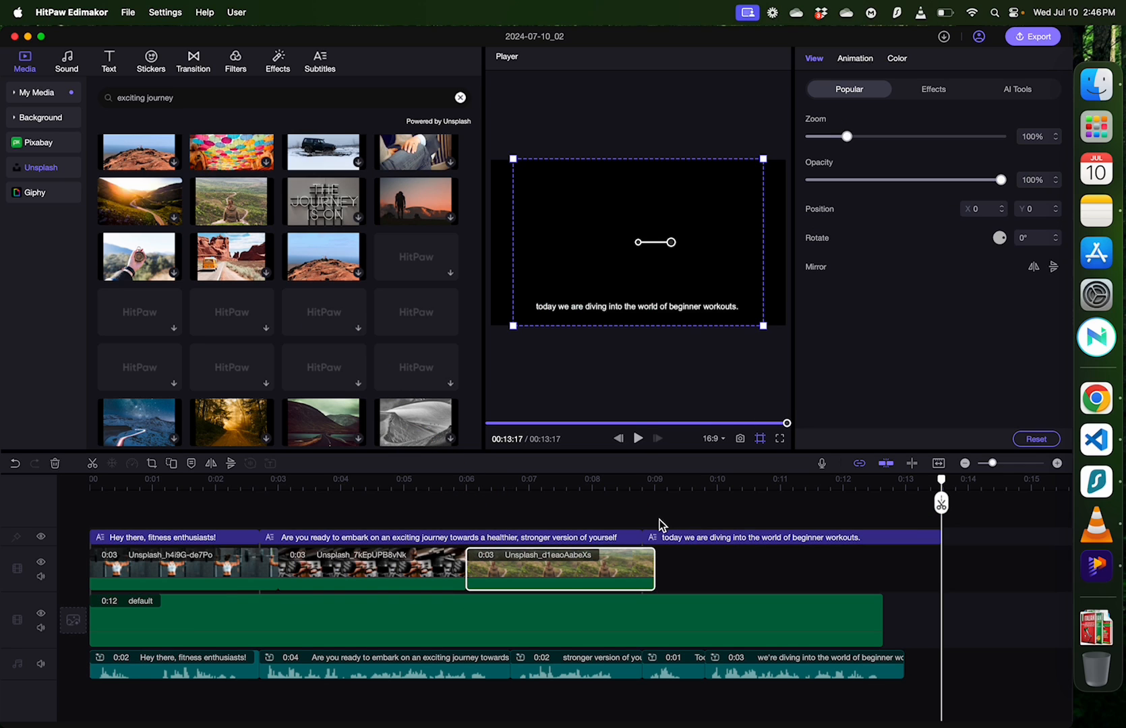
Step: Search Unsplash for "diving" and place a diver photo after the winding-road photo on the upper track
left_click(240, 99)
key("super+a")
type("diving")
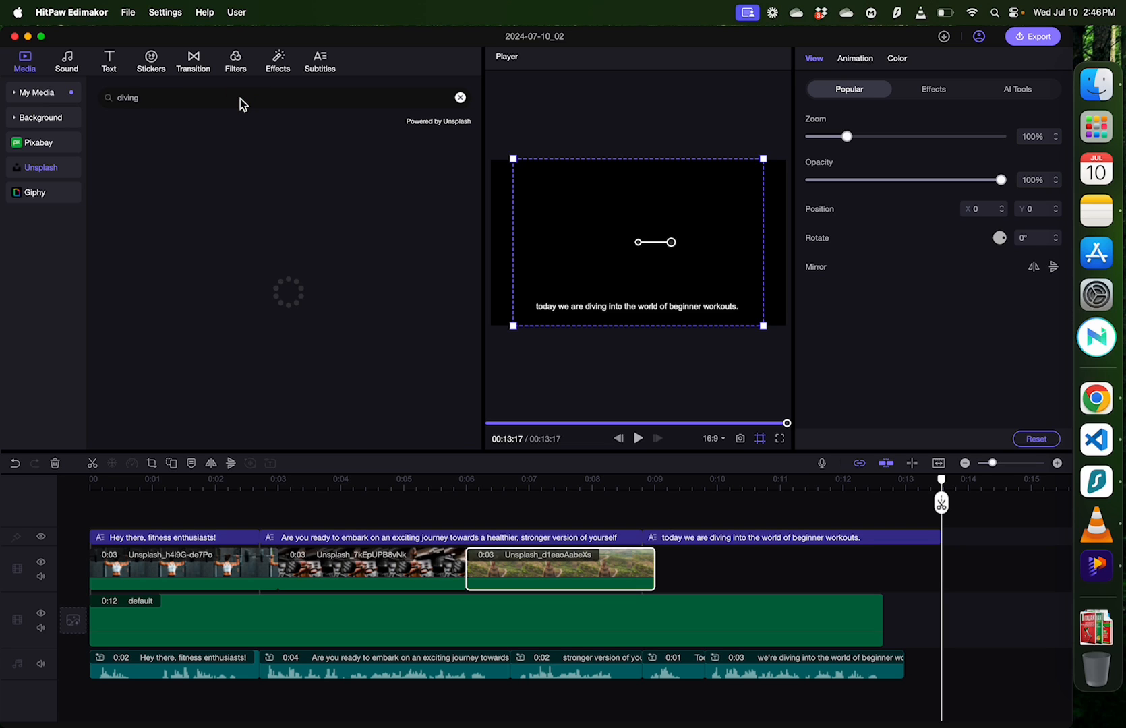
left_click(424, 307)
left_click_drag(424, 307, 660, 554)
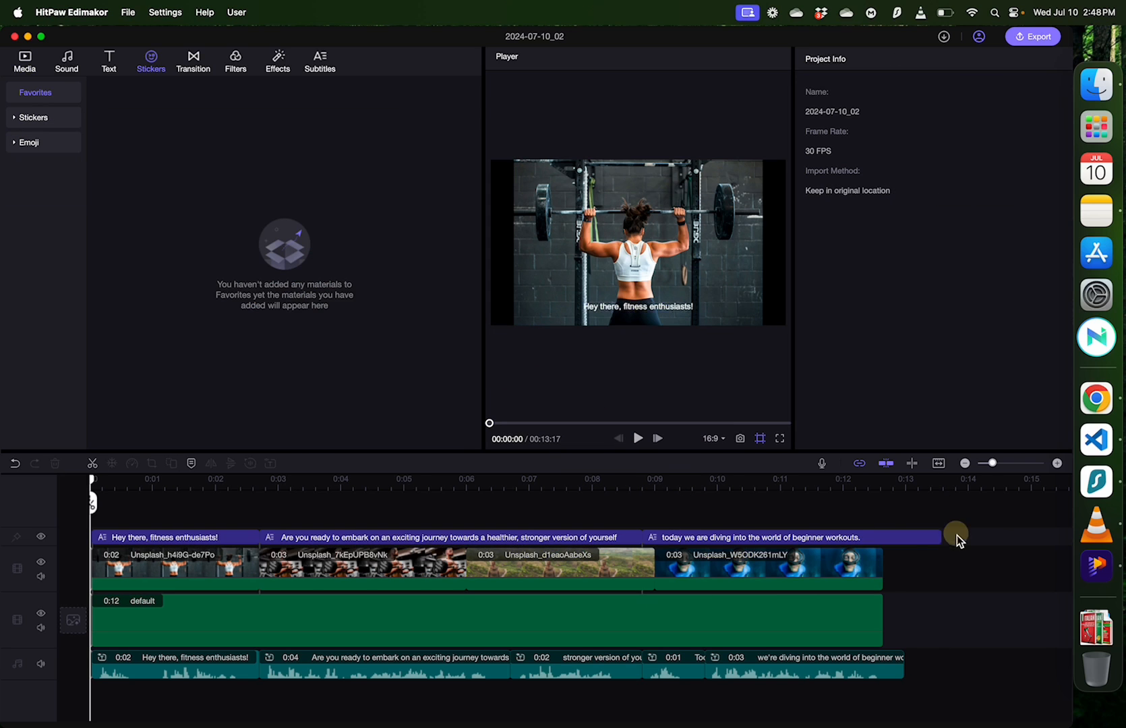
Step: Select all three subtitle clips, apply the green text preset and set their zoom to 19%
left_click_drag(717, 537, 135, 538)
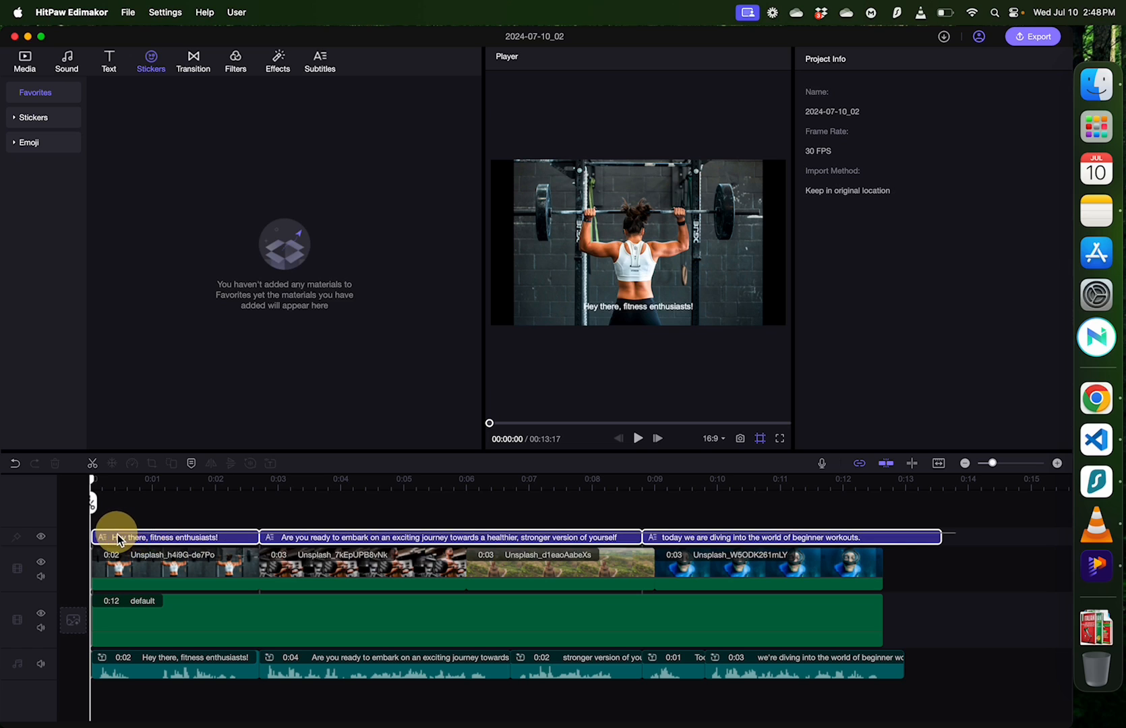
scroll(907, 280, "down", 2)
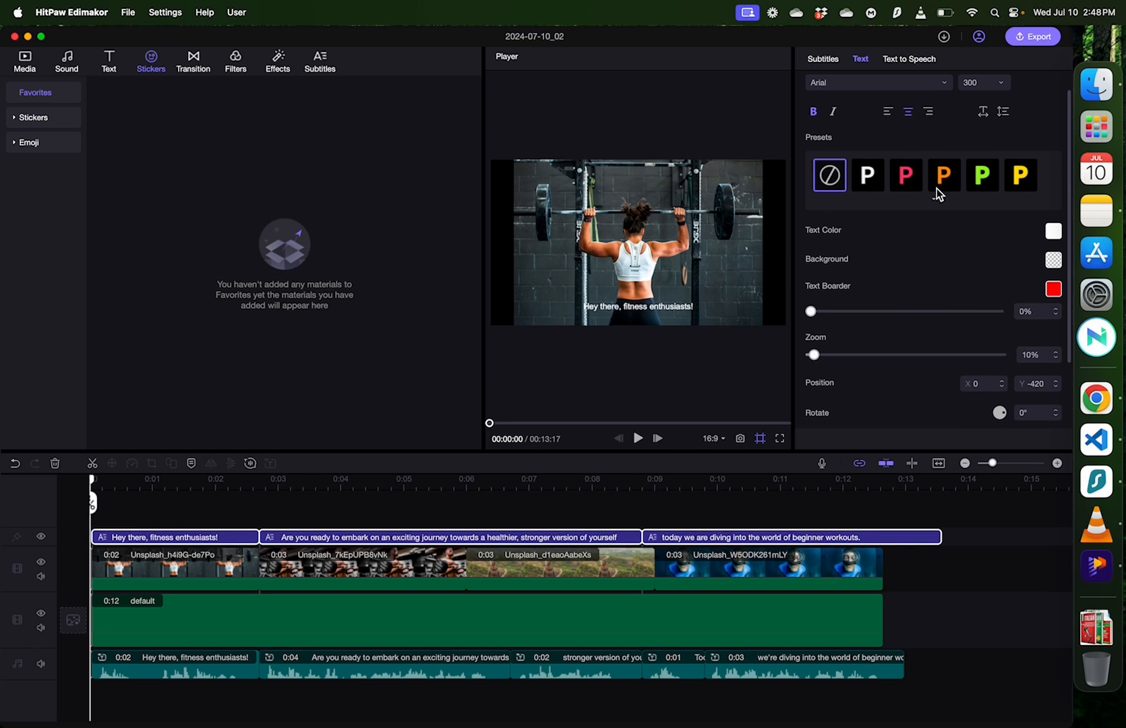
left_click(984, 178)
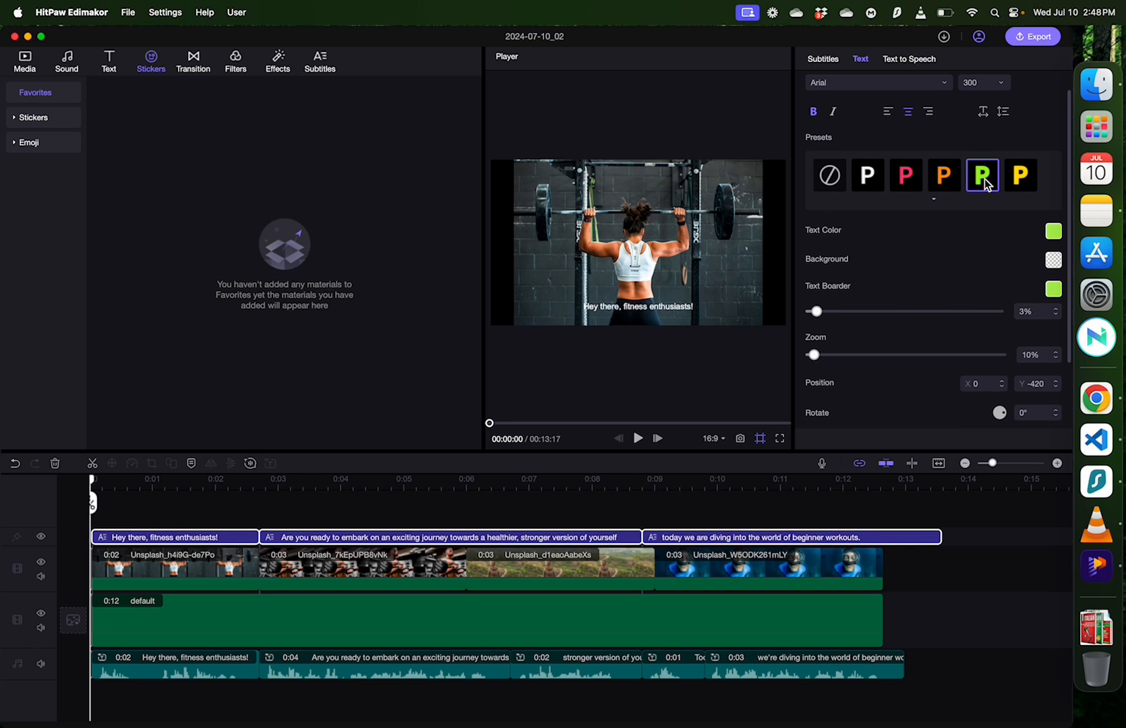
left_click(816, 313)
scroll(923, 108, "up", 2)
Step: Set the subtitle font to Audiowide and play the video to check the new text style
left_click(923, 108)
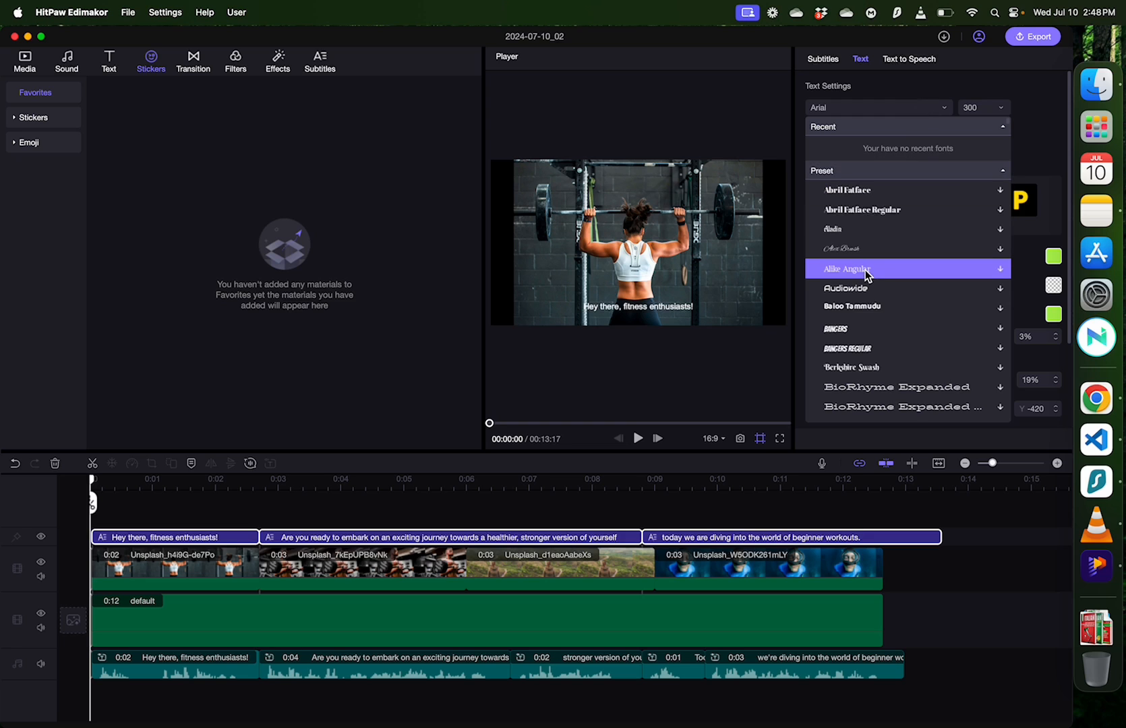
scroll(865, 271, "down", 1)
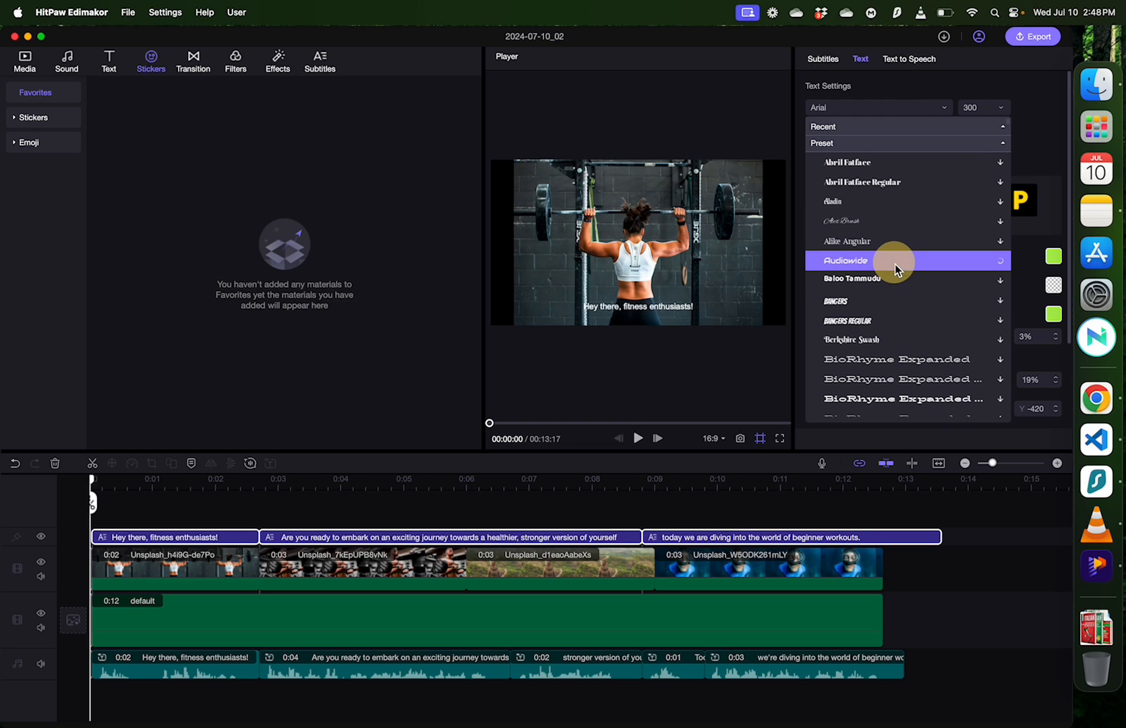
left_click(895, 264)
key("space")
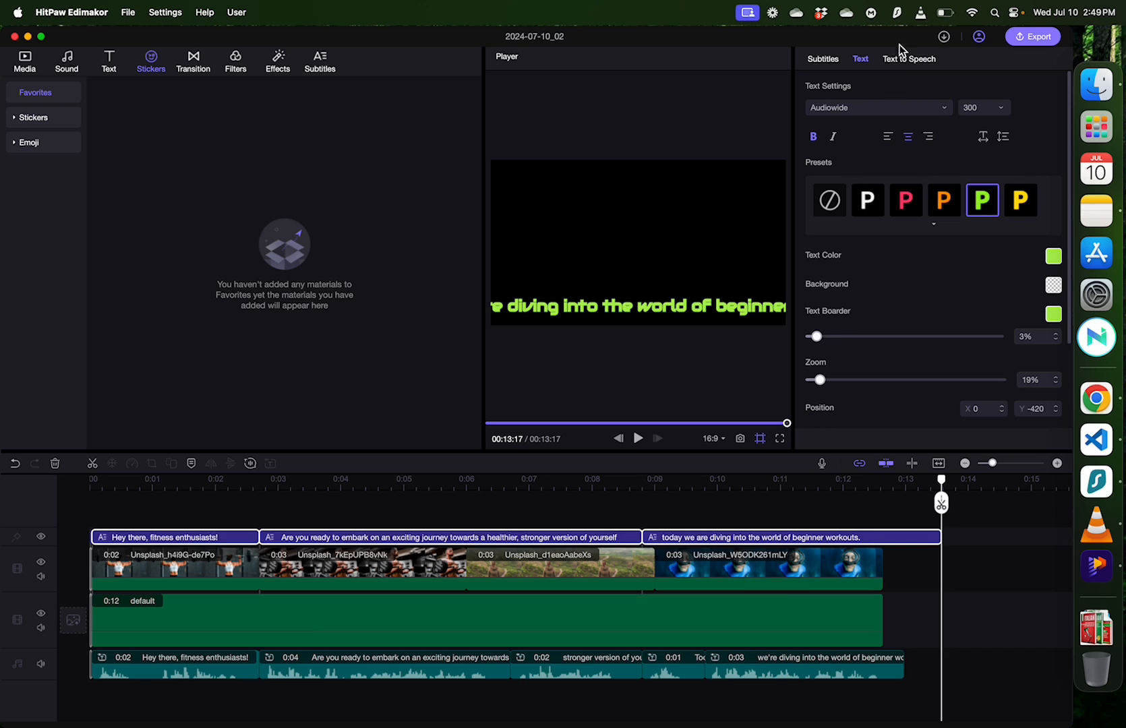
Step: Restyle the subtitles with the white preset, font size 200 and a plain sans-serif font, and play the video in full screen
left_click(869, 201)
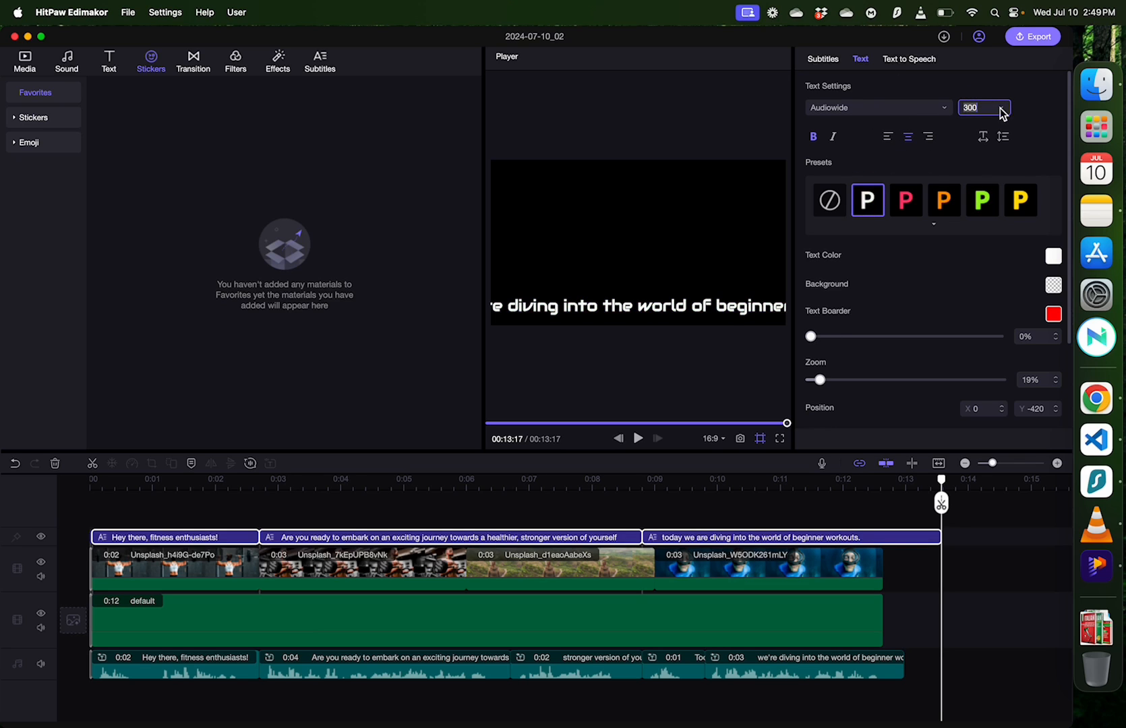
type("200")
left_click(903, 108)
scroll(889, 254, "up", 1)
scroll(891, 263, "down", 4)
left_click(886, 335)
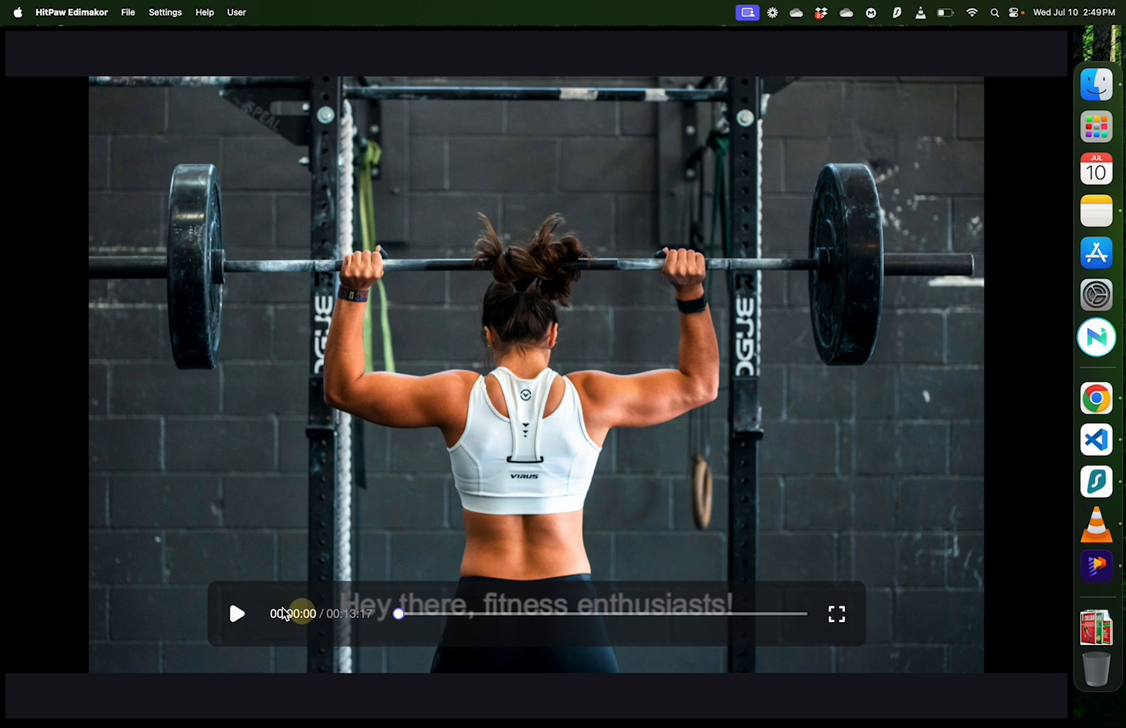
left_click(236, 614)
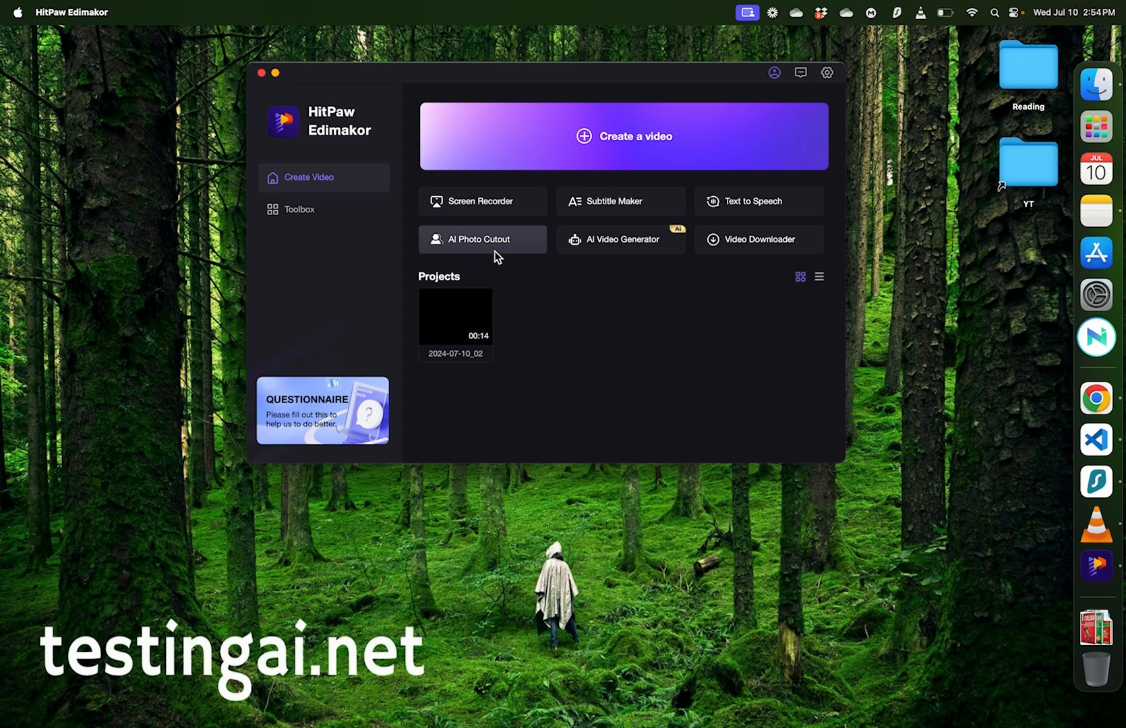
Step: Cut out the person in pic.jpg from the Desktop with AI Photo Cutout and preview the result in full screen
left_click(493, 246)
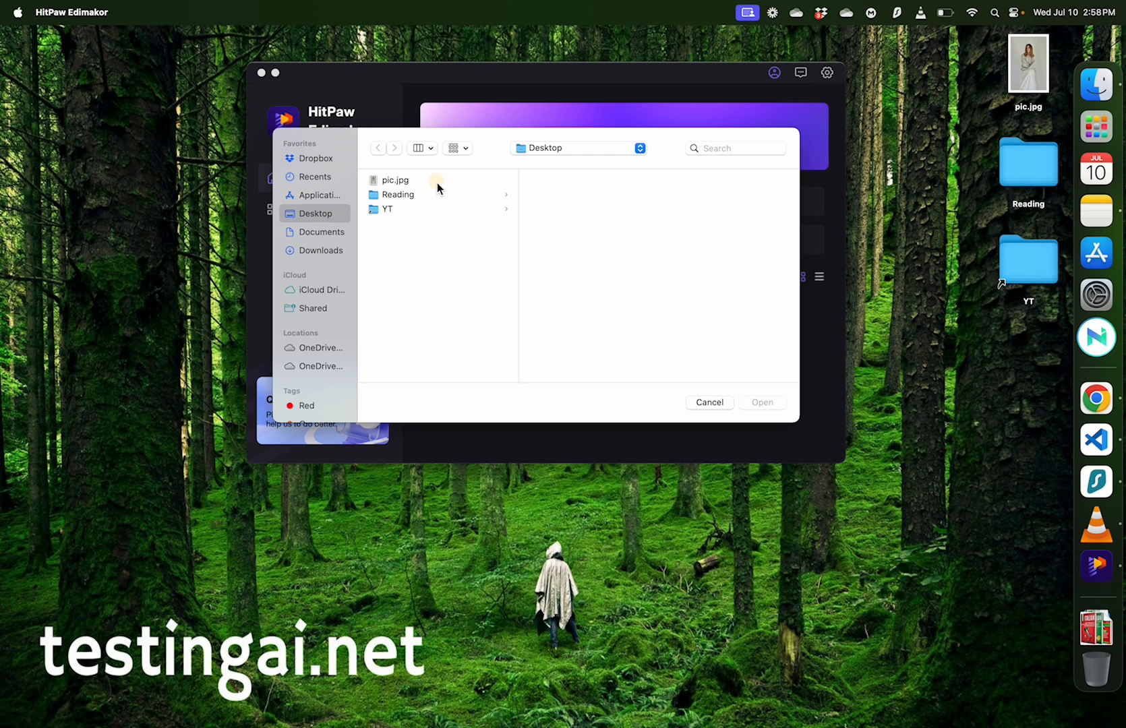
double_click(437, 182)
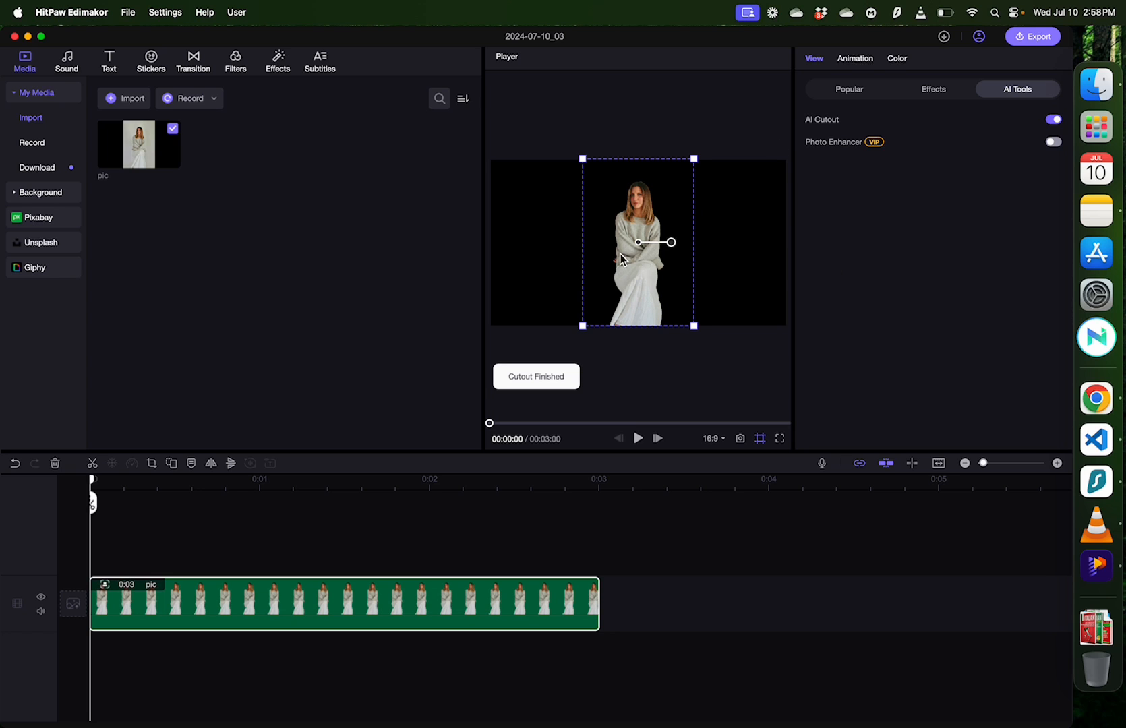
key("space")
left_click(779, 439)
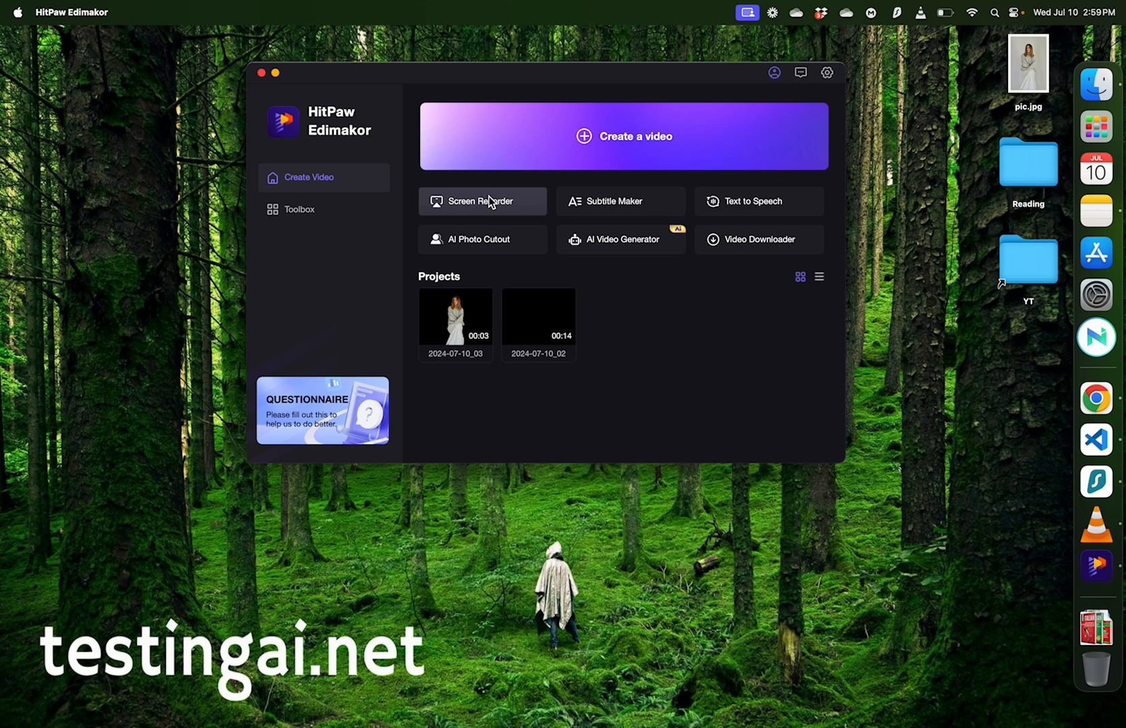
Step: Start an application recording, allow HitPaw Edimakor screen and system audio recording in System Settings, and quit and reopen it
left_click(490, 200)
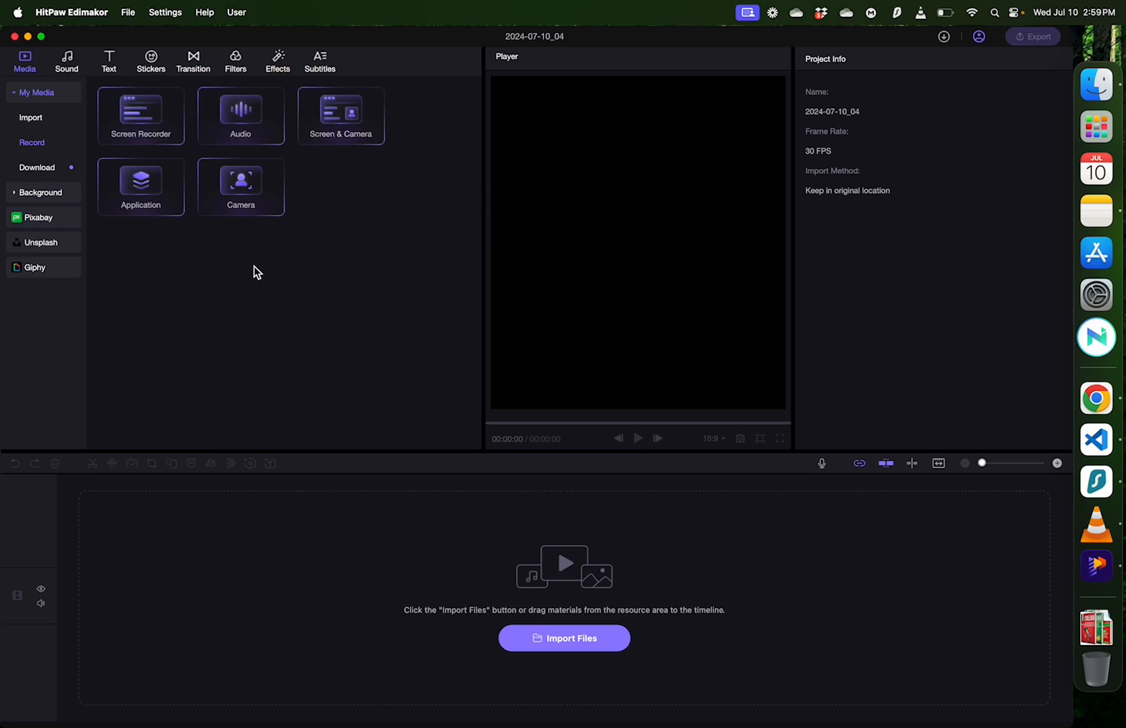
left_click(117, 201)
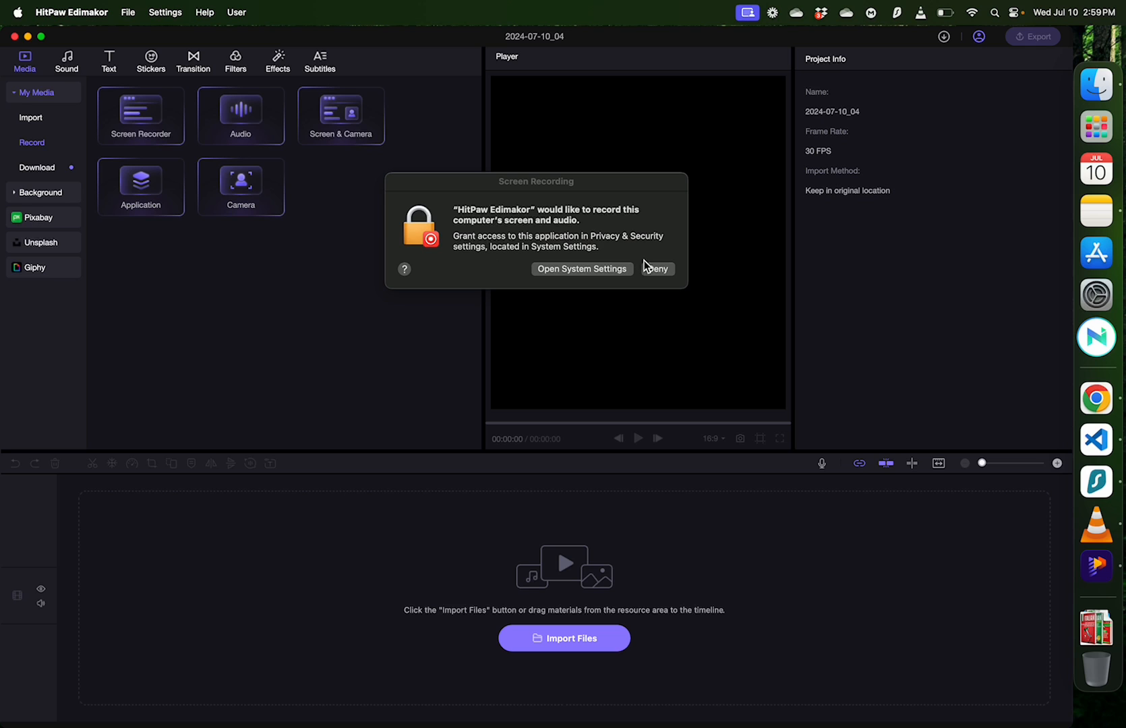
left_click(582, 269)
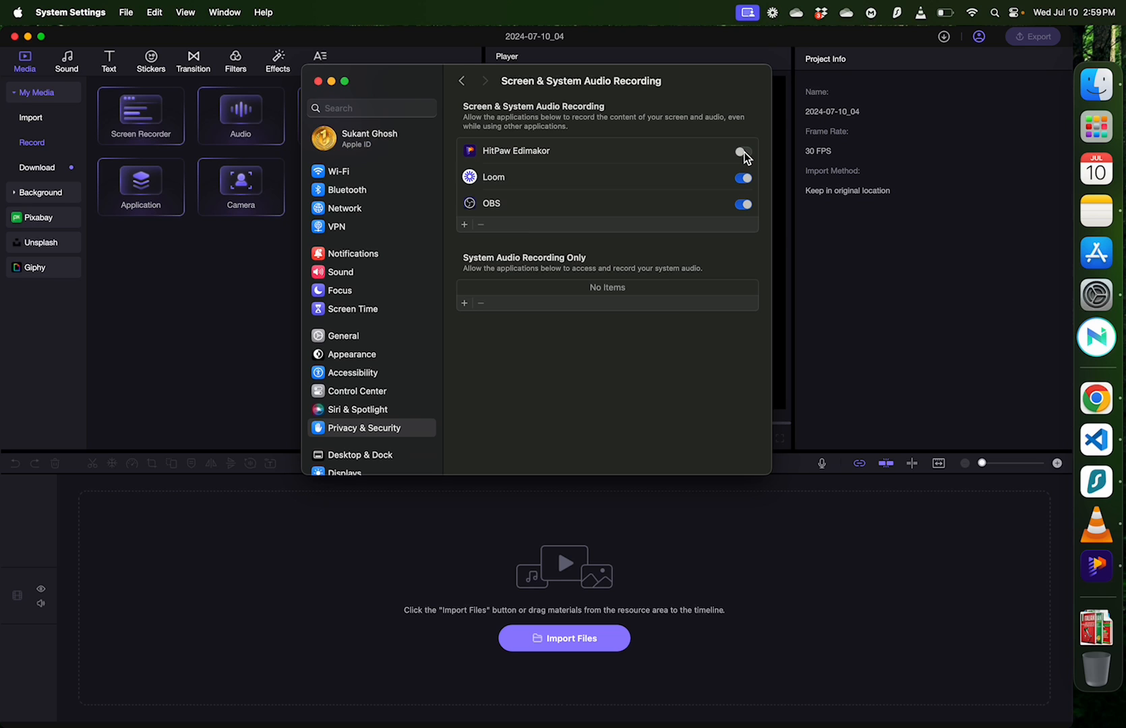
left_click(745, 153)
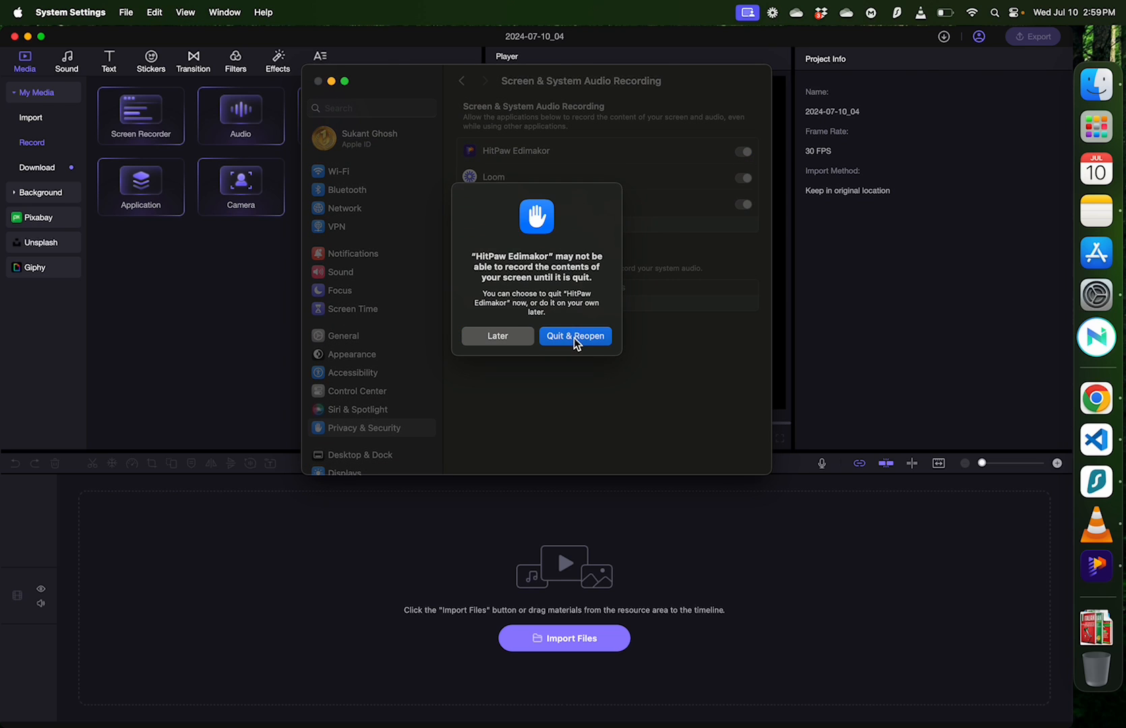
left_click(574, 335)
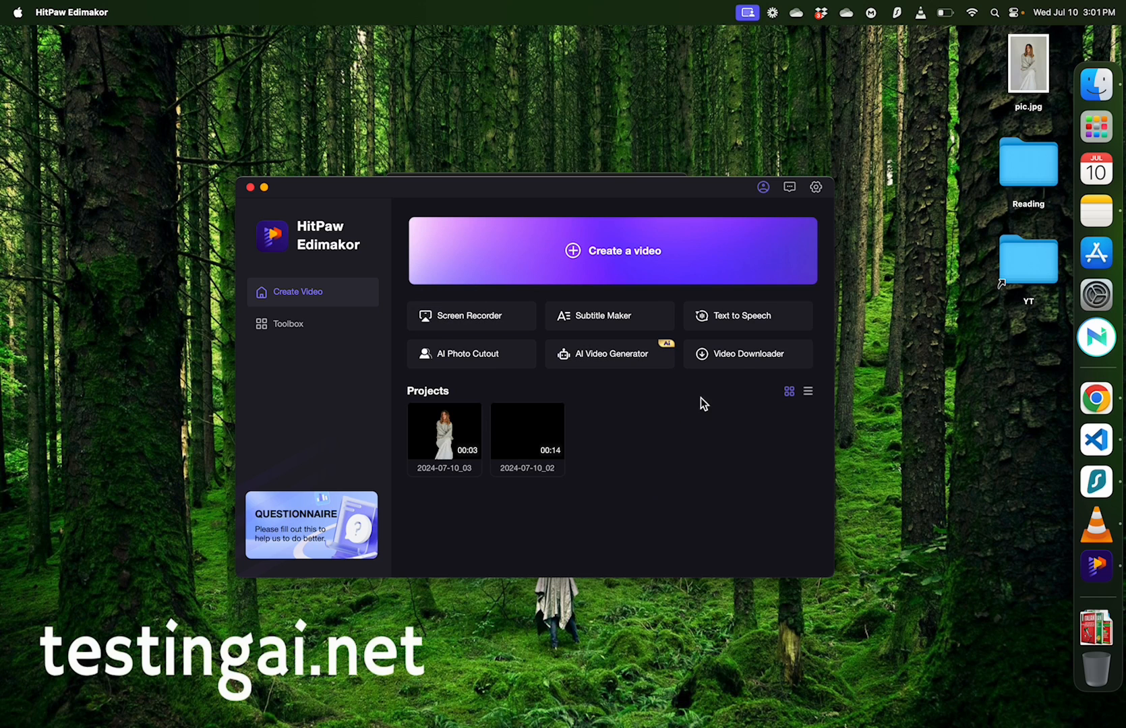
Step: Open the Video Downloader, switch to YouTube in Chrome and copy the share link of the Testing AI channel's "FREE AI Art Generator?" video
left_click(750, 355)
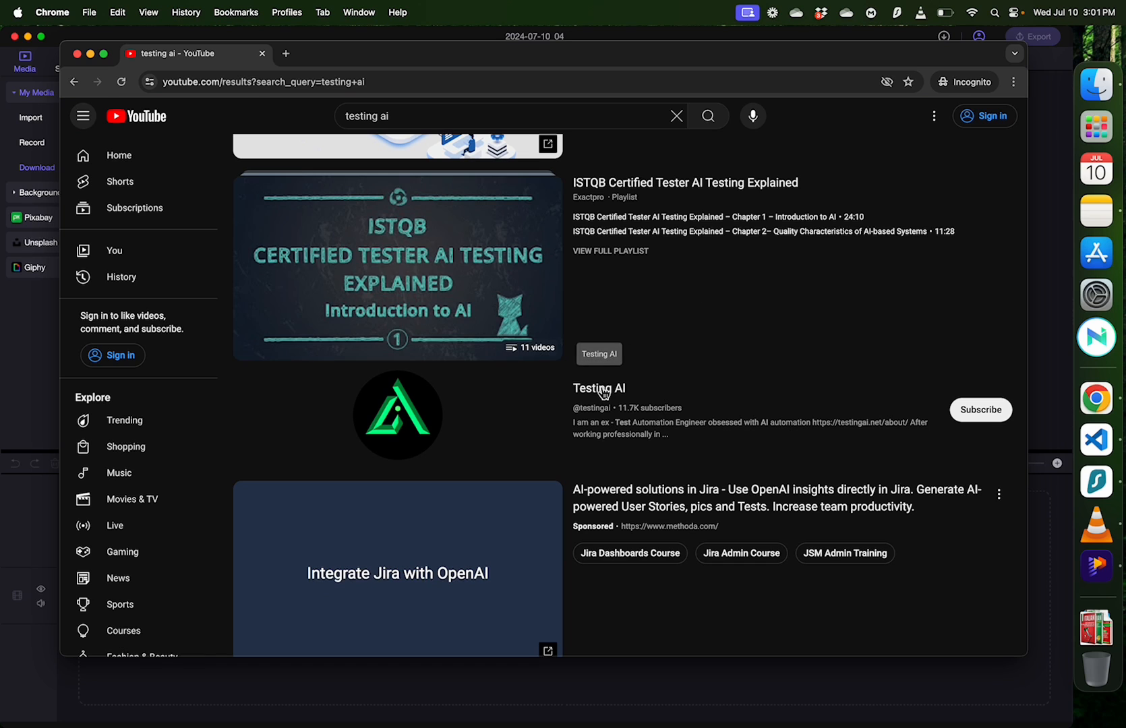
left_click(599, 388)
scroll(614, 231, "down", 4)
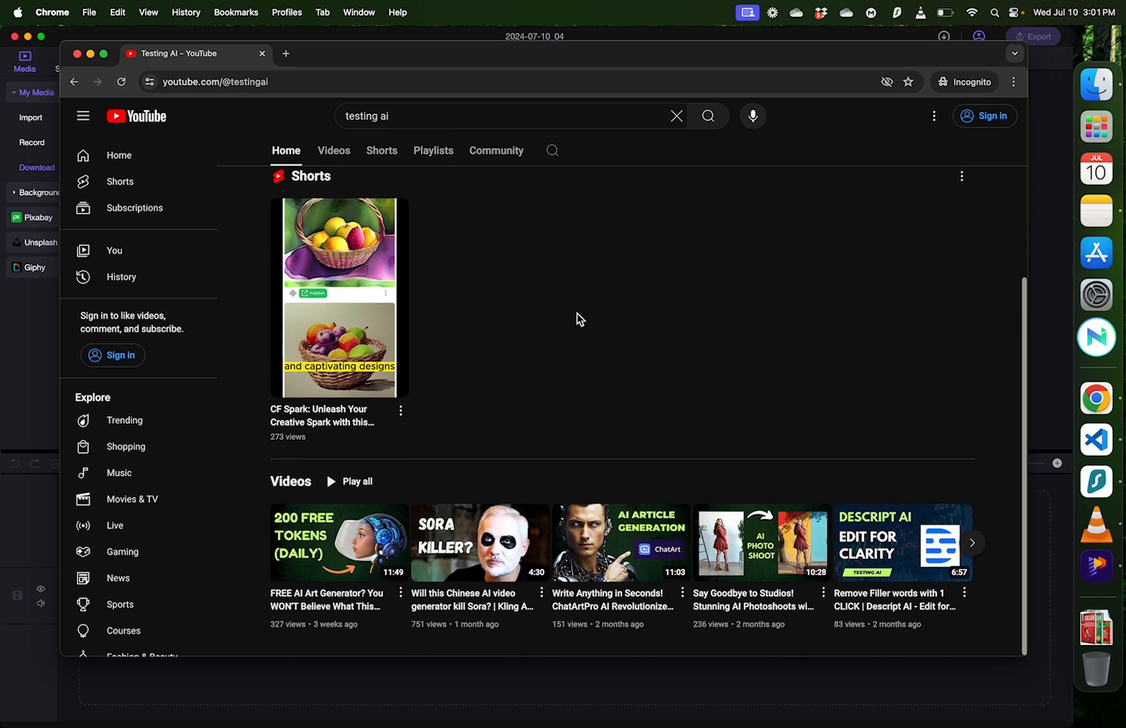
left_click(400, 594)
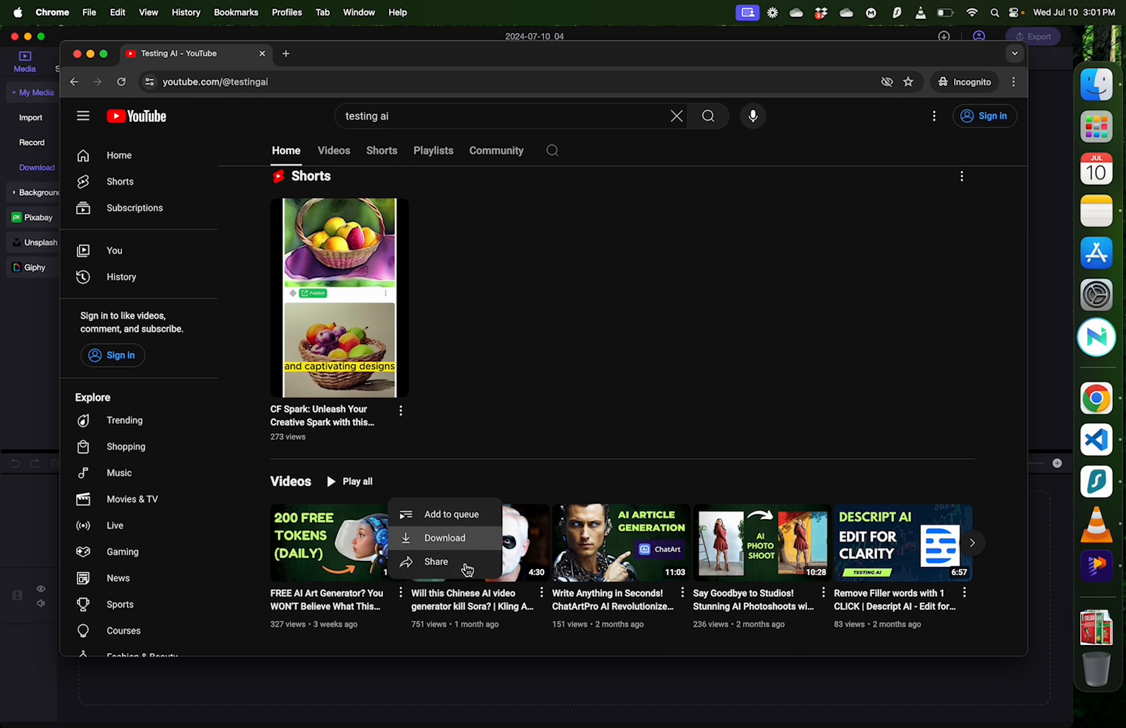
left_click(445, 562)
left_click(672, 407)
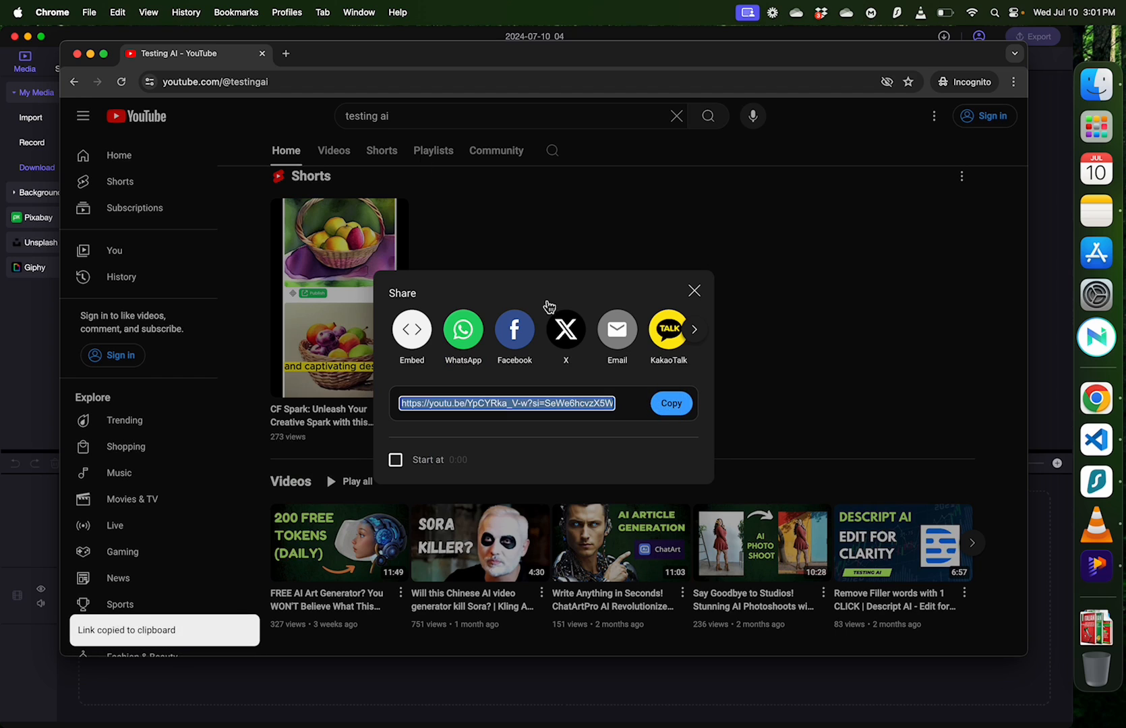
Step: Close the YouTube tab, paste the copied link into the downloader and download the video as a 1080P MP4
left_click(262, 53)
left_click(204, 98)
key("super+v")
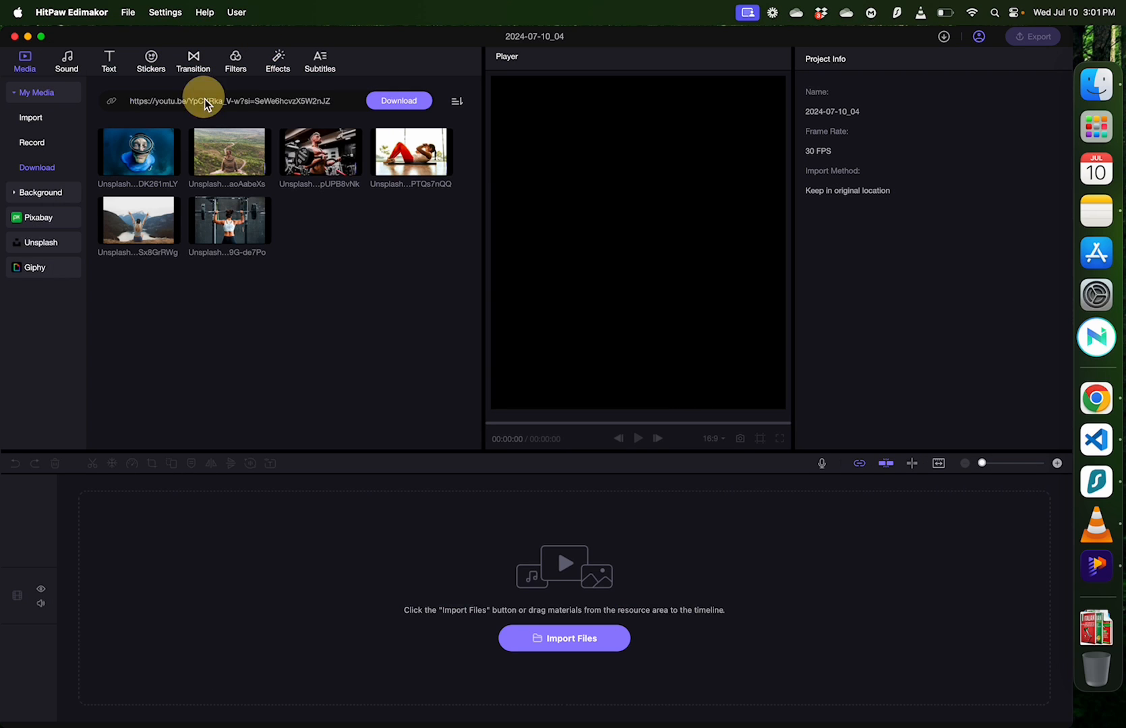
left_click(398, 101)
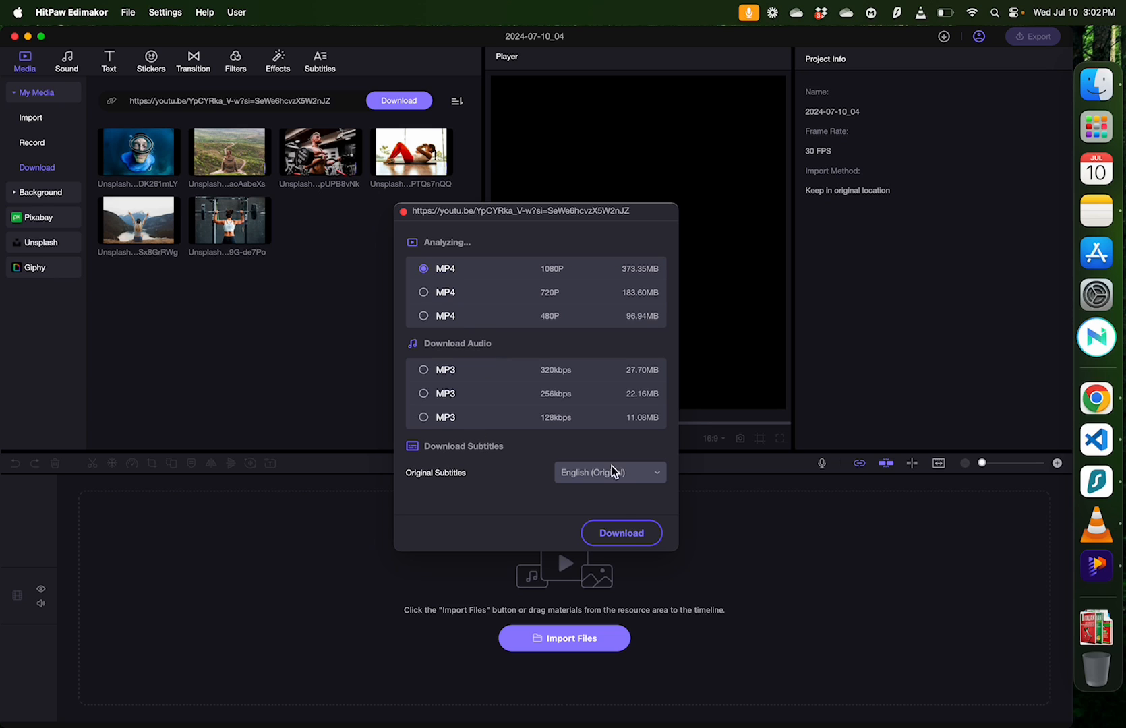
left_click(621, 532)
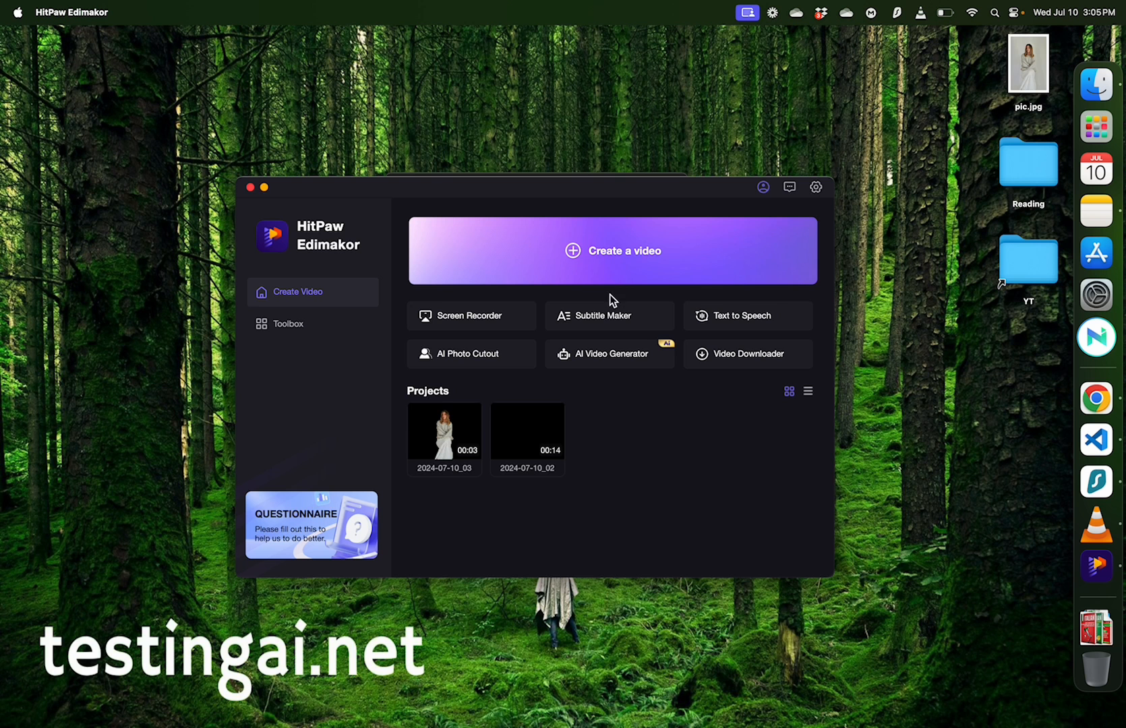
Step: Open the Subtitle Maker from the start window
left_click(611, 317)
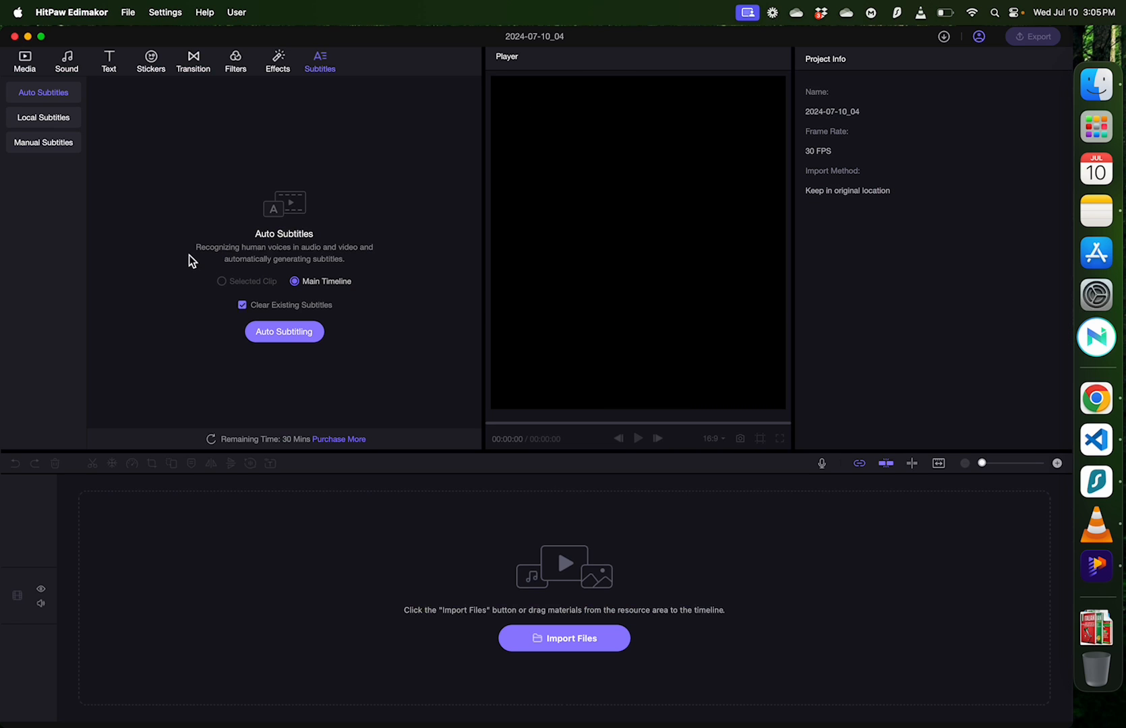